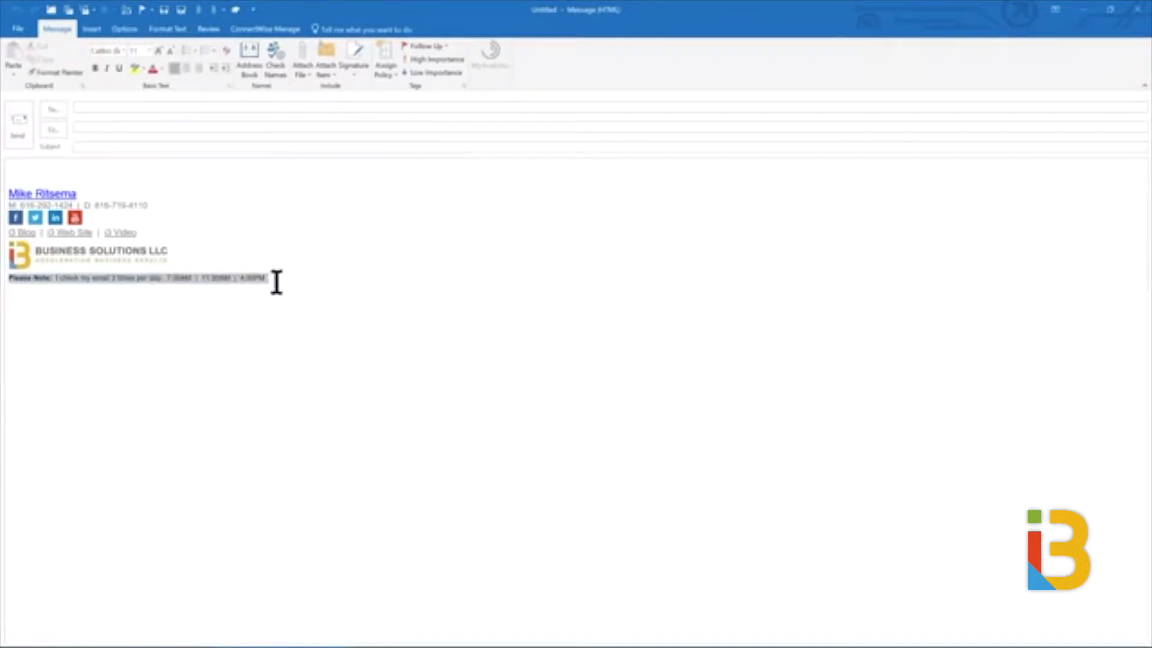
Close the untitled email draft and turn off Work Offline so the mailbox reconnects
click(178, 312)
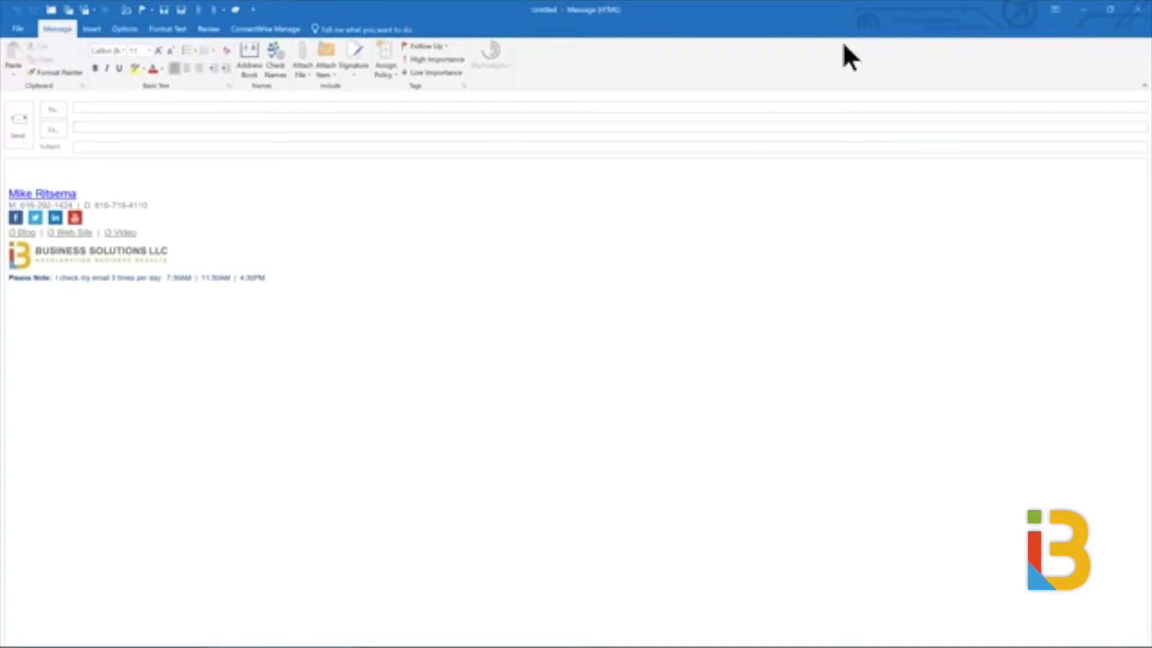
click(1137, 10)
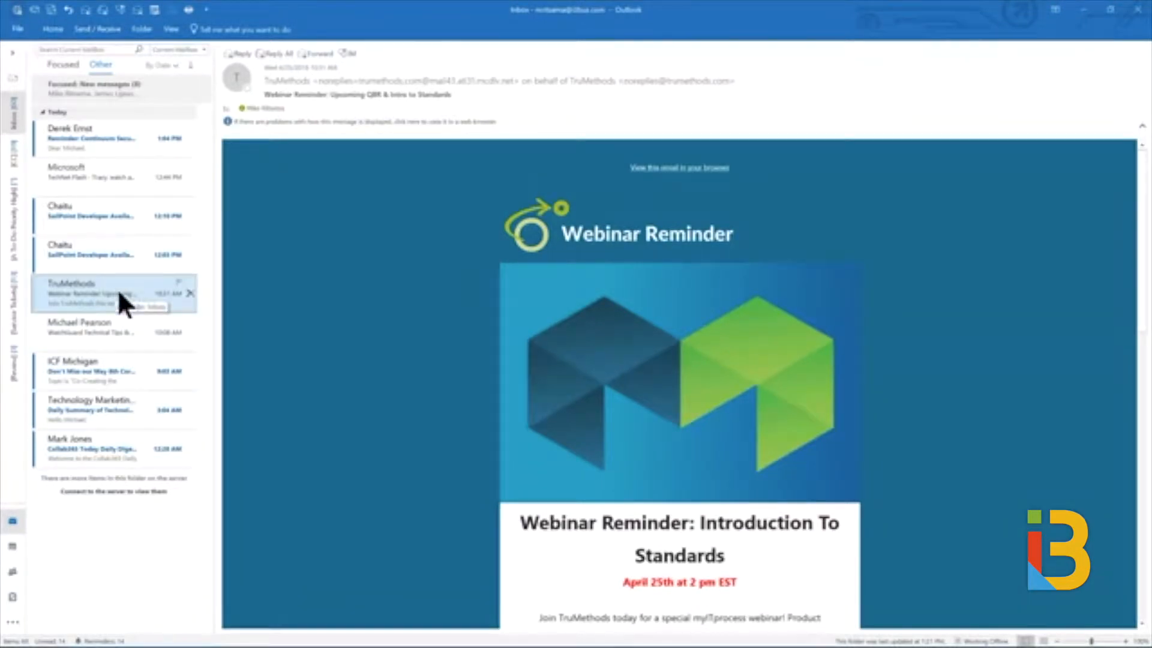
click(19, 12)
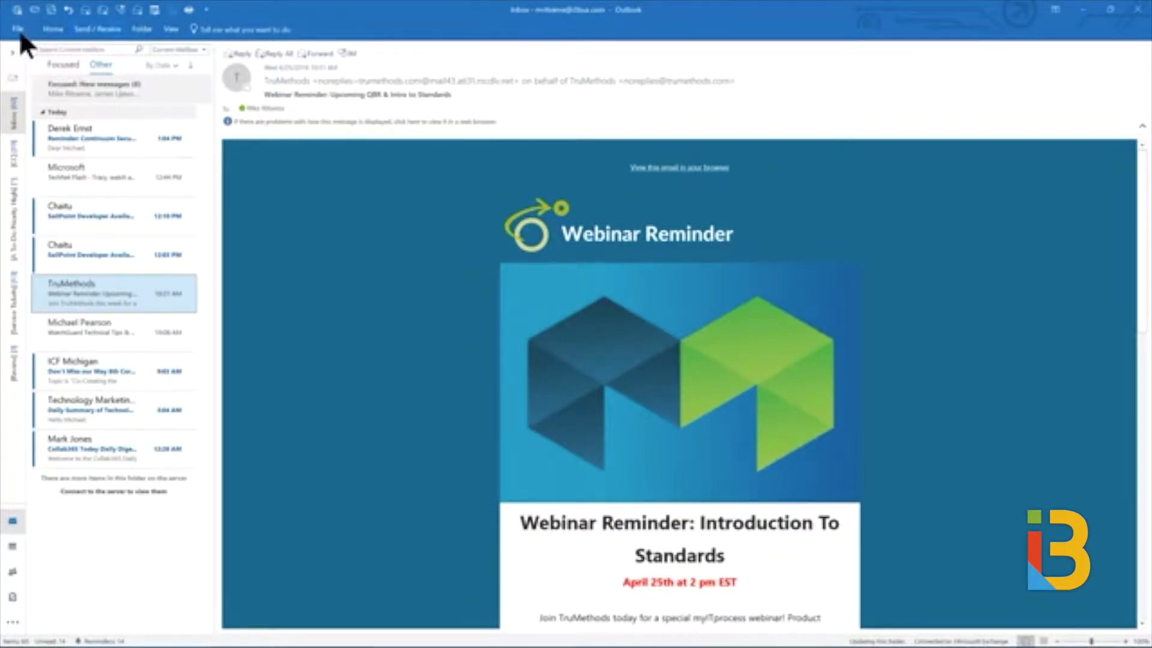
Review the message arrival alert options in the Outlook mail settings and leave the settings without saving
click(17, 28)
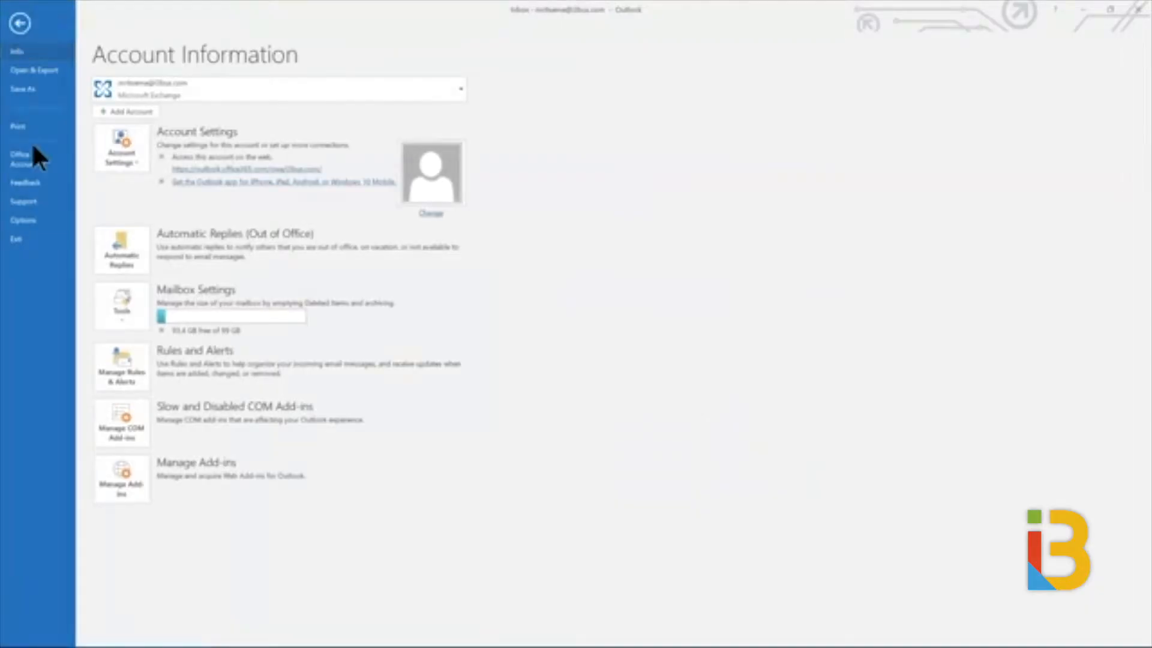
click(25, 221)
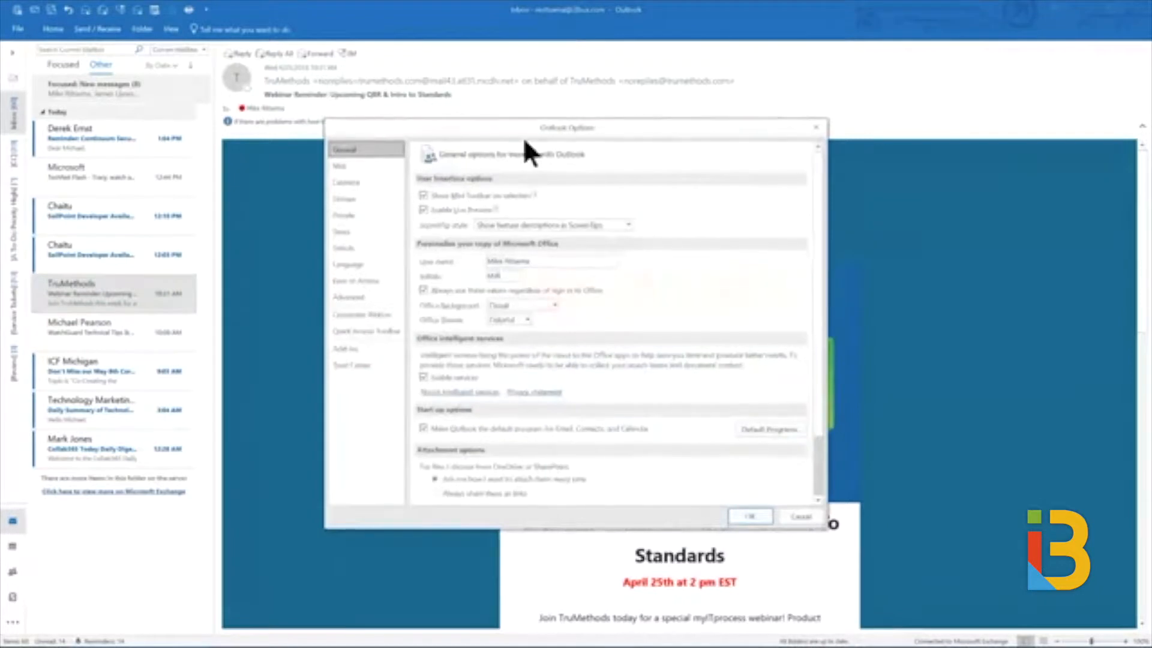
click(343, 167)
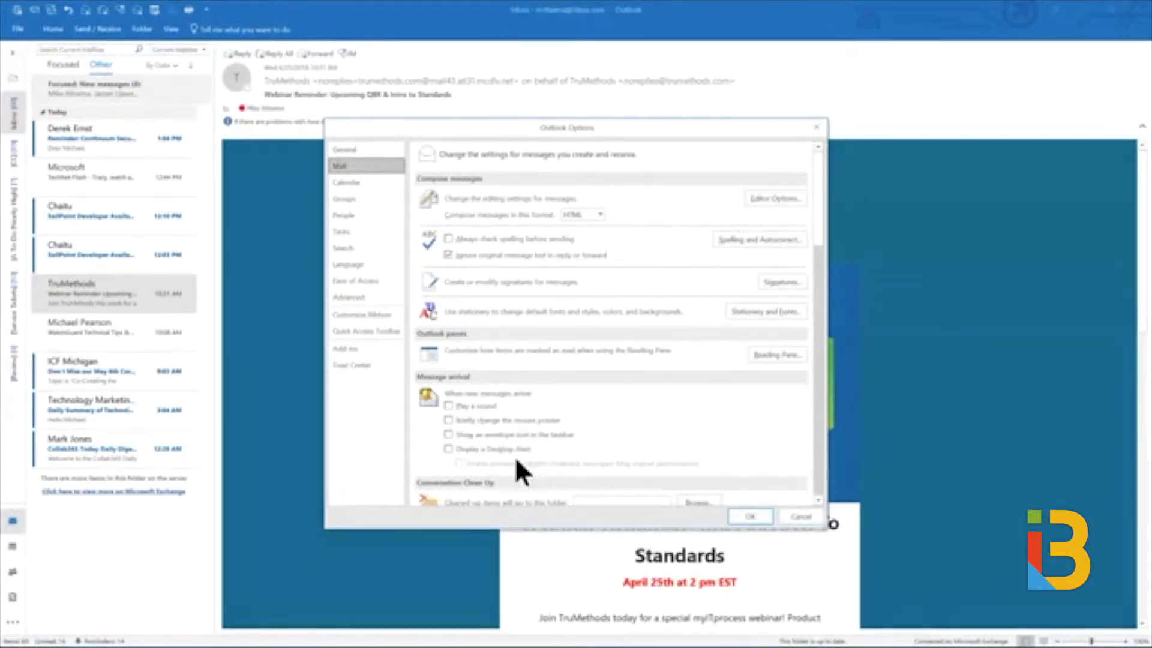
click(803, 518)
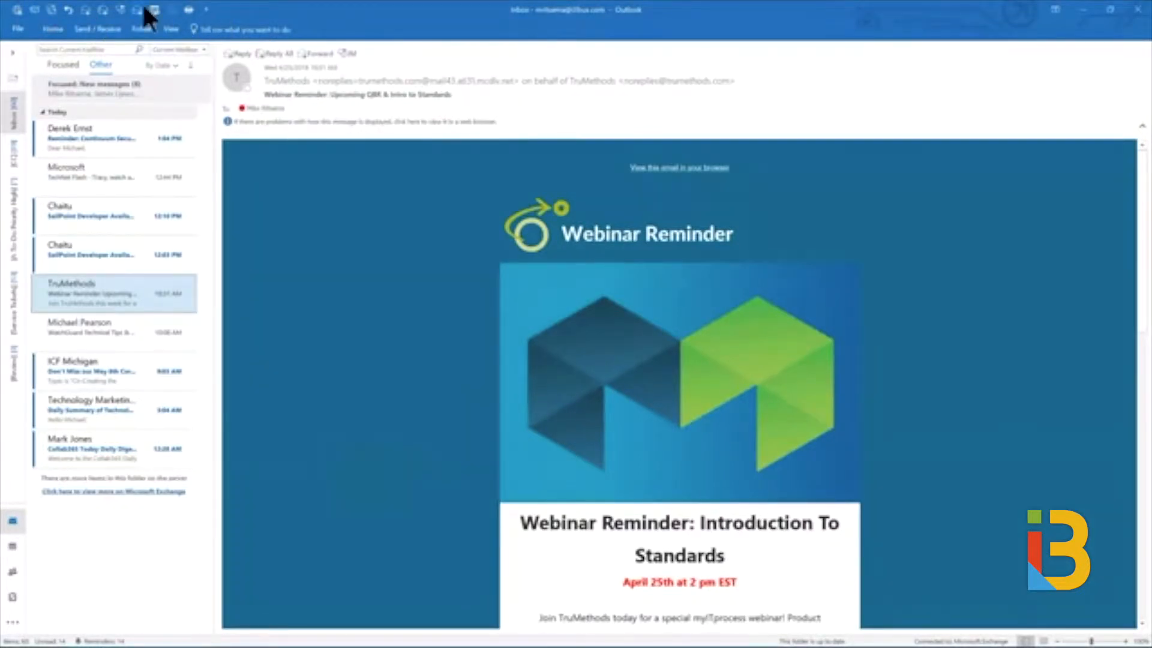
Examine All Commands available for the Quick Access Toolbar and leave the customization without saving
click(203, 12)
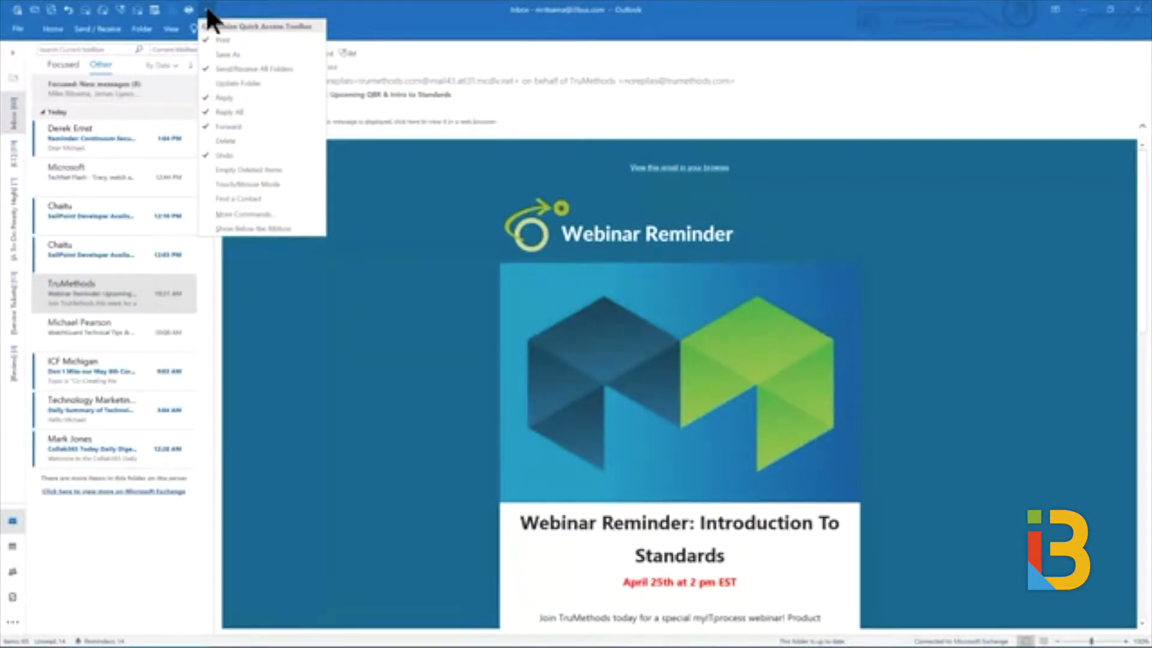
click(238, 215)
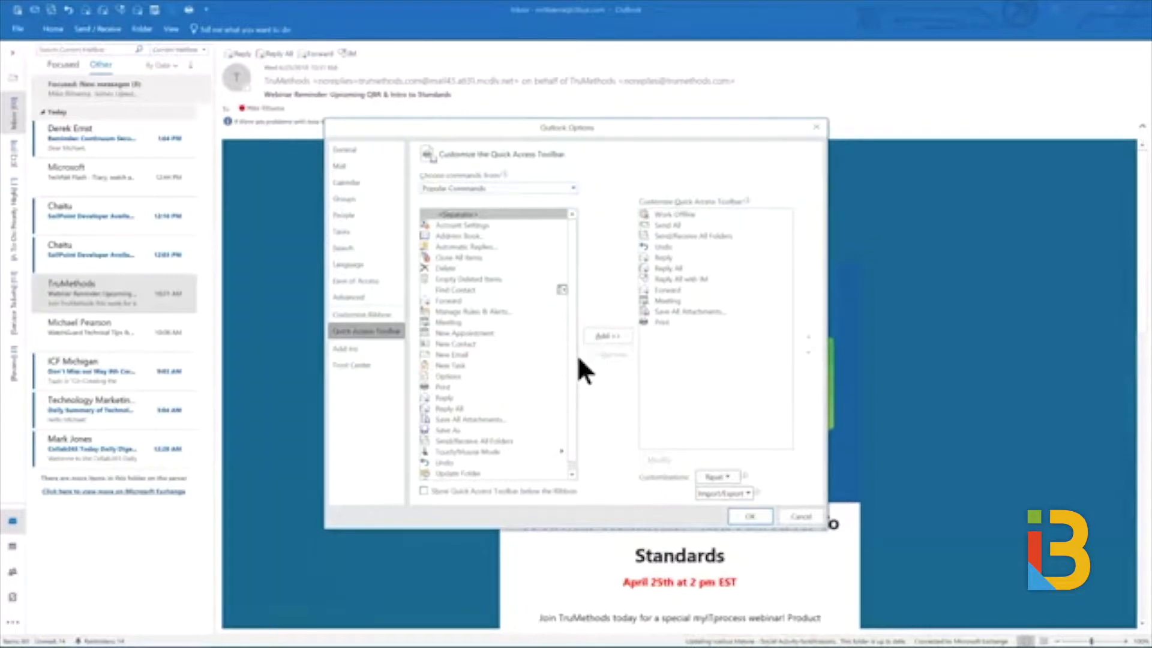
click(572, 187)
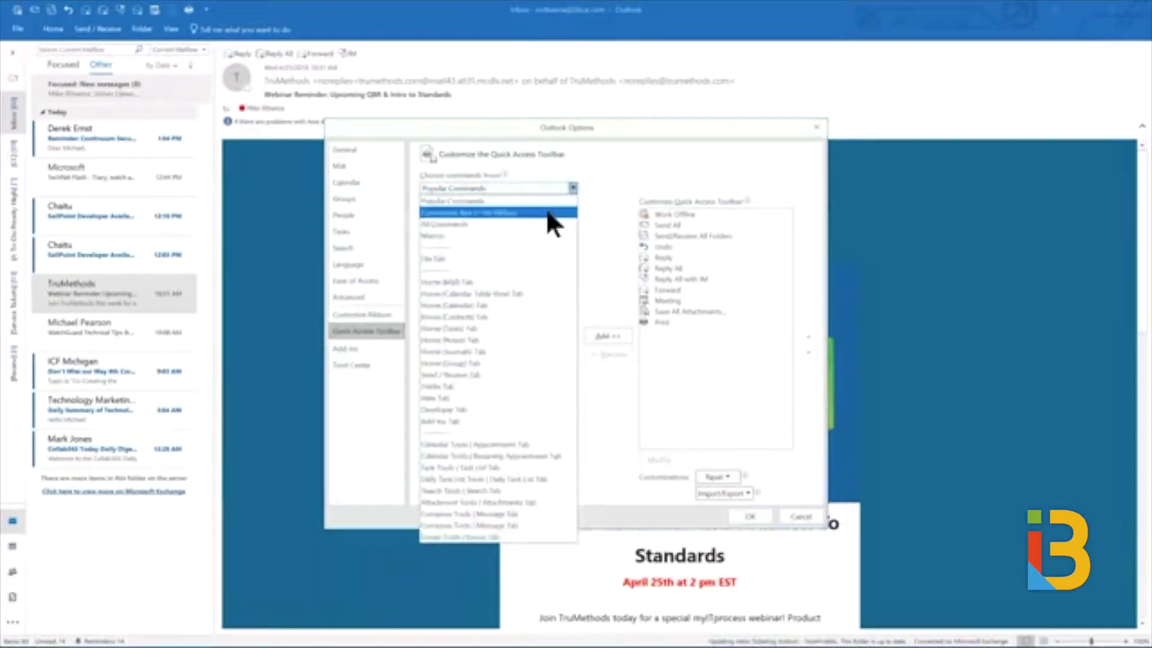
click(535, 223)
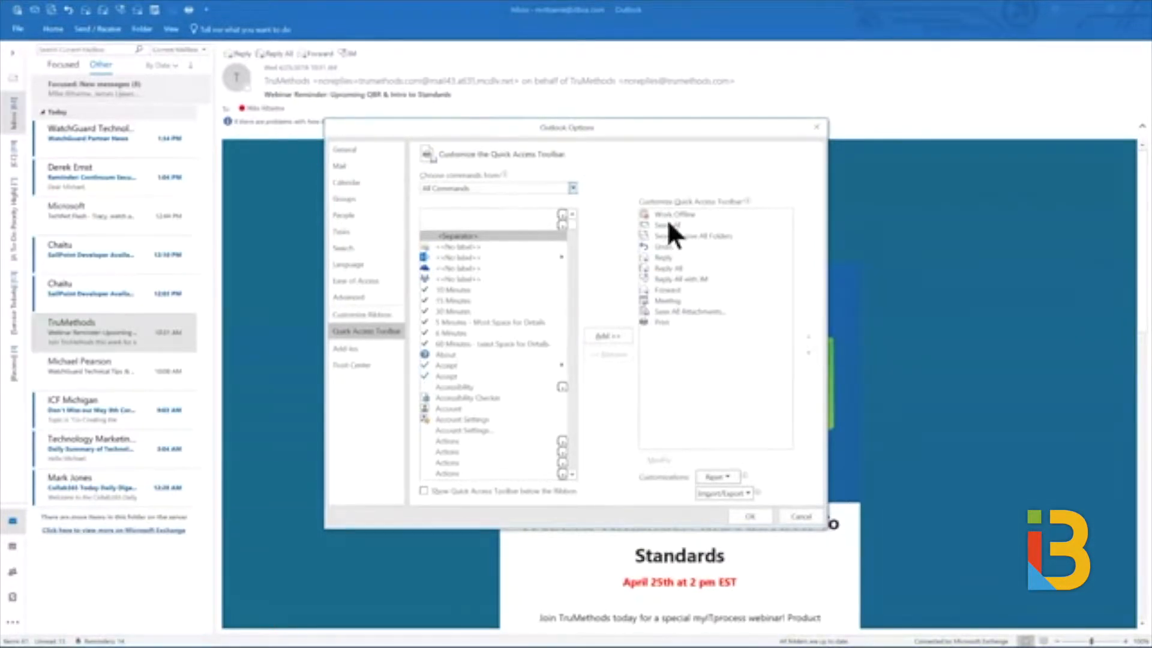
click(799, 515)
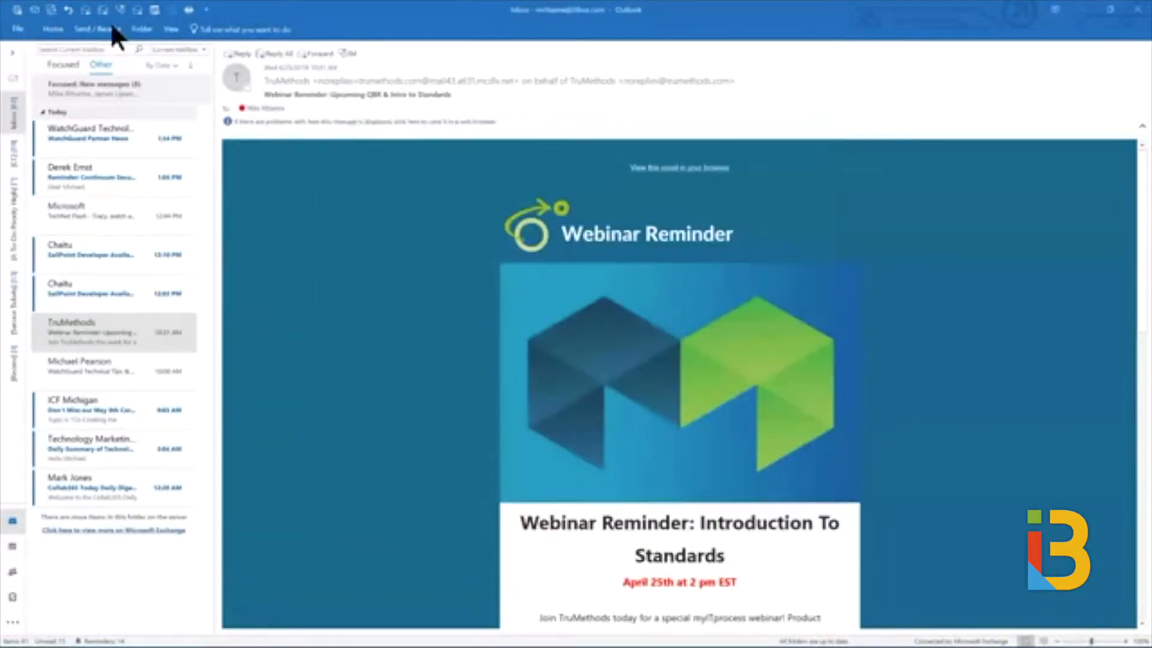
Examine the ribbon customization options, including the Layout group of the View tab, without saving, and look over the Home commands
click(53, 30)
right_click(1008, 63)
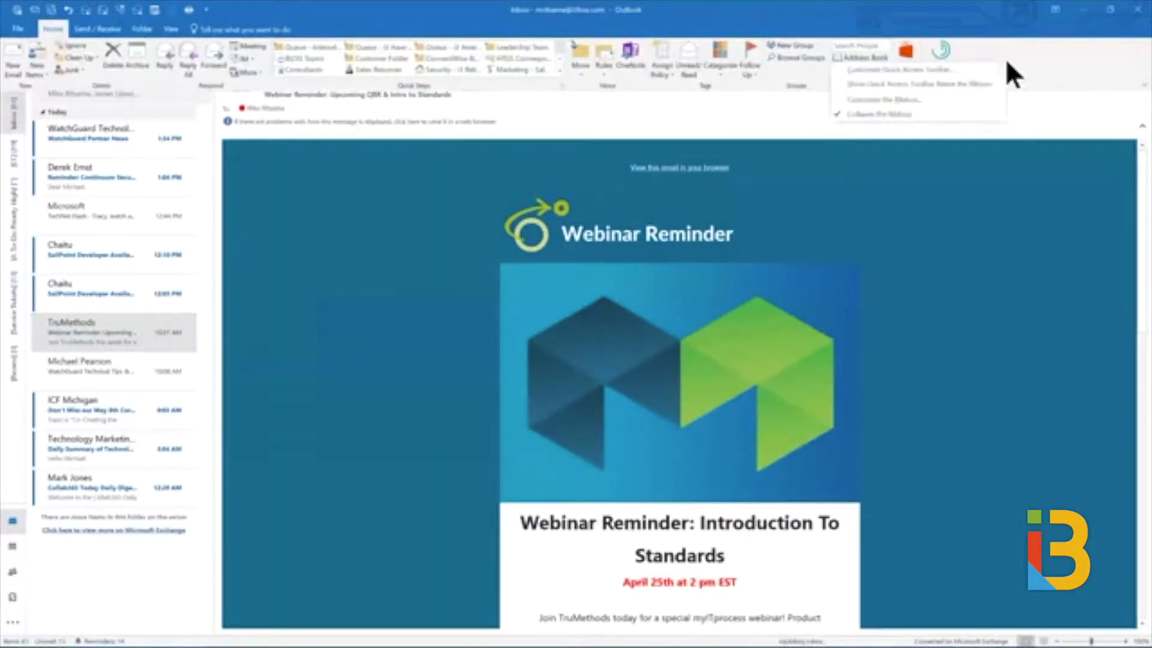
click(930, 98)
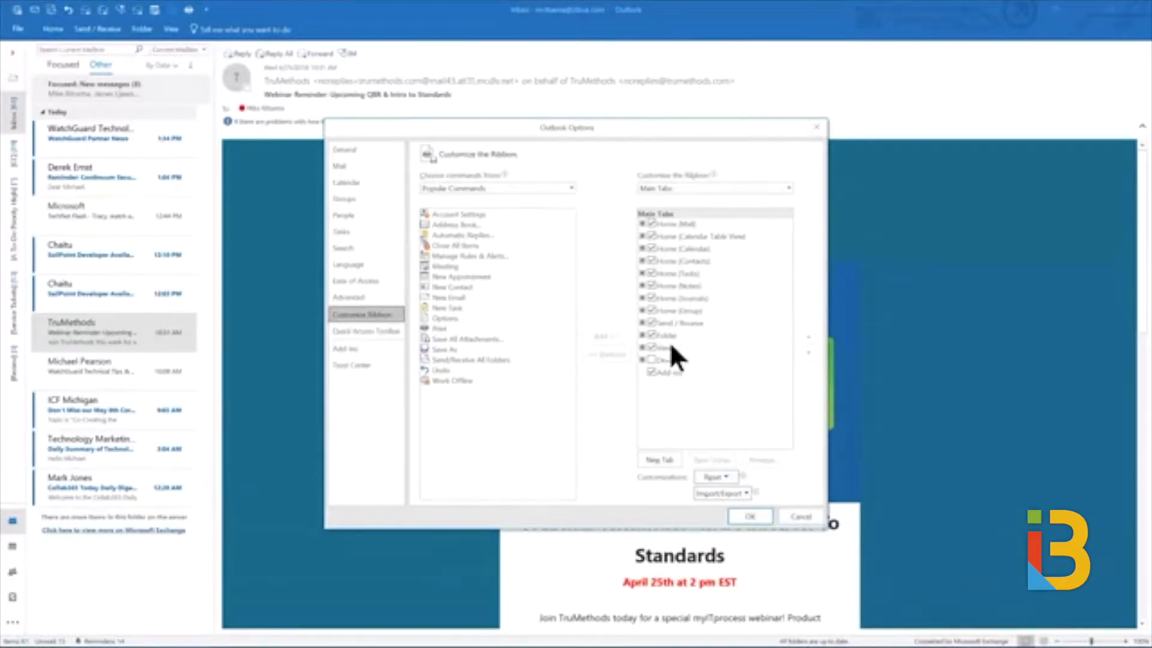
click(642, 347)
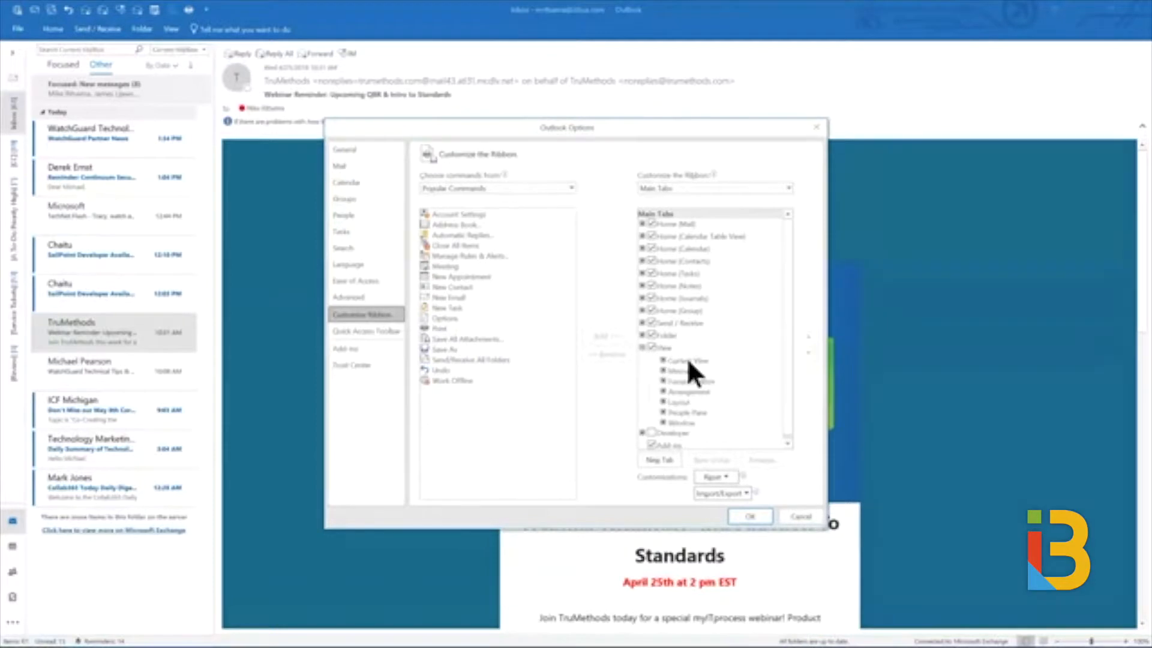
click(682, 401)
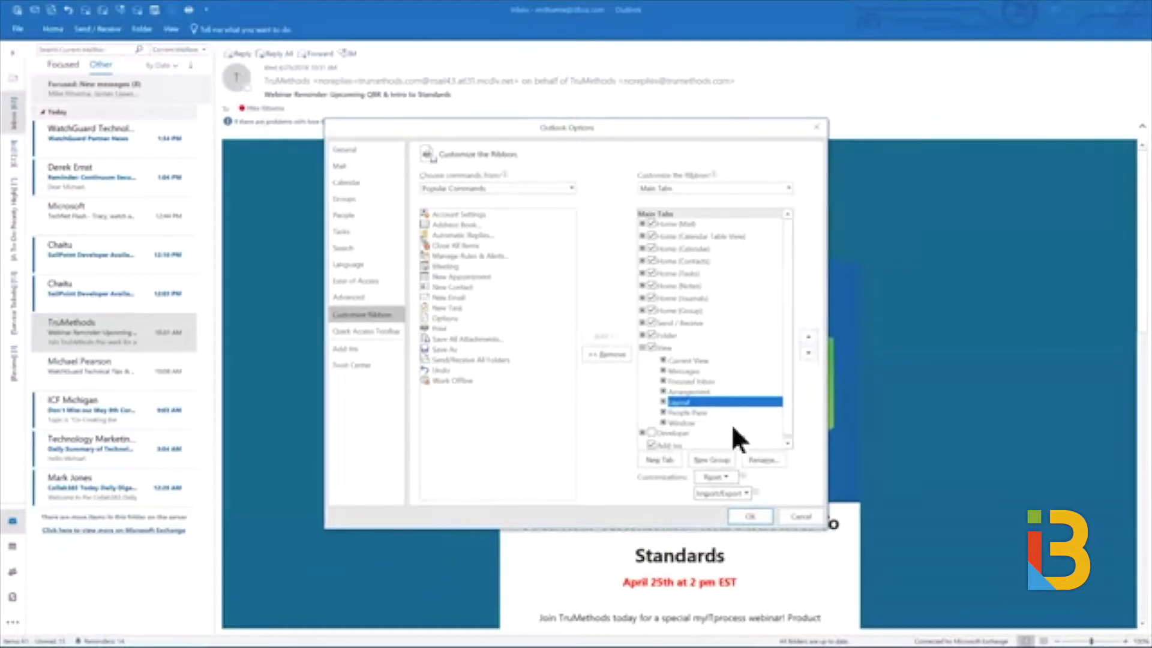
click(789, 514)
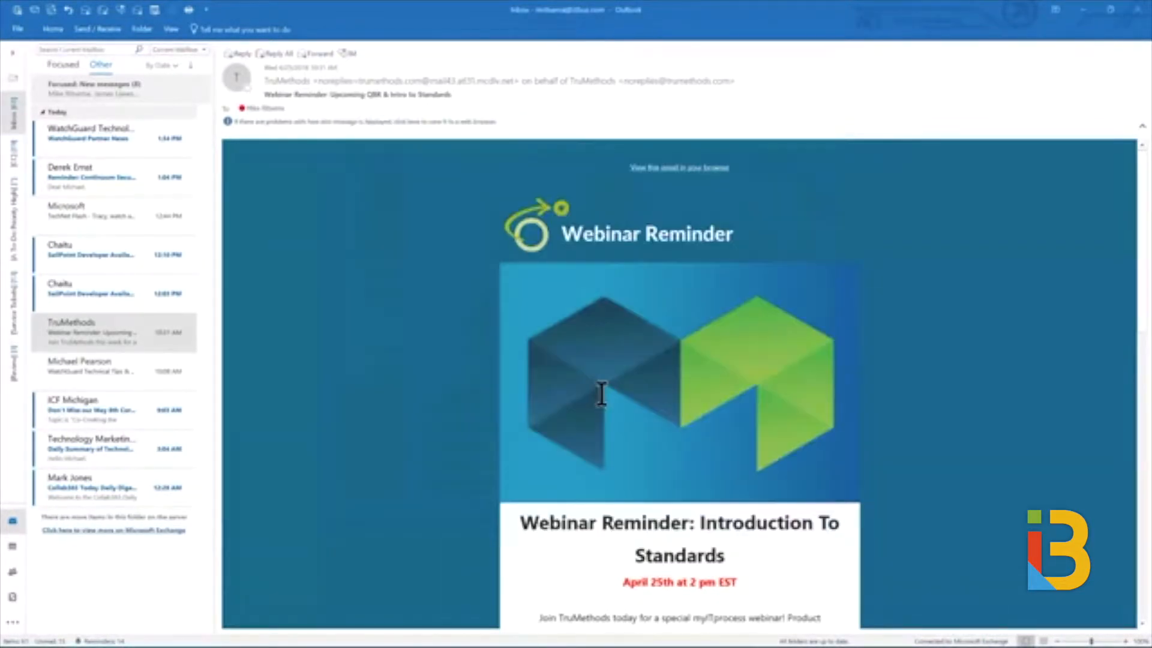
click(54, 31)
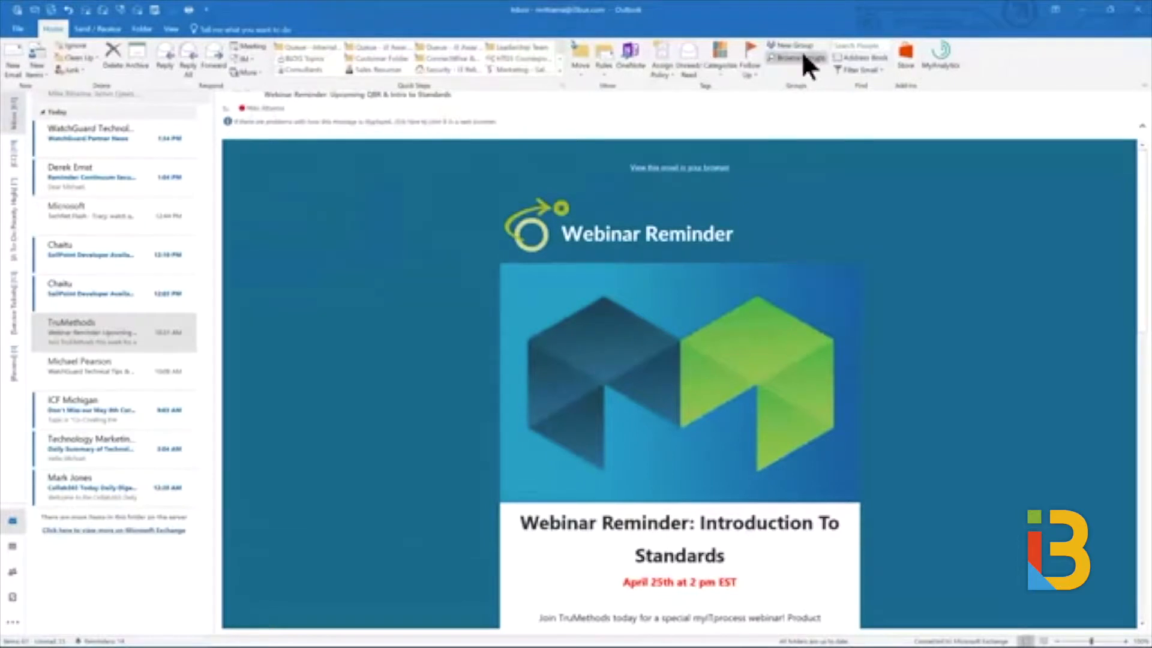
click(336, 5)
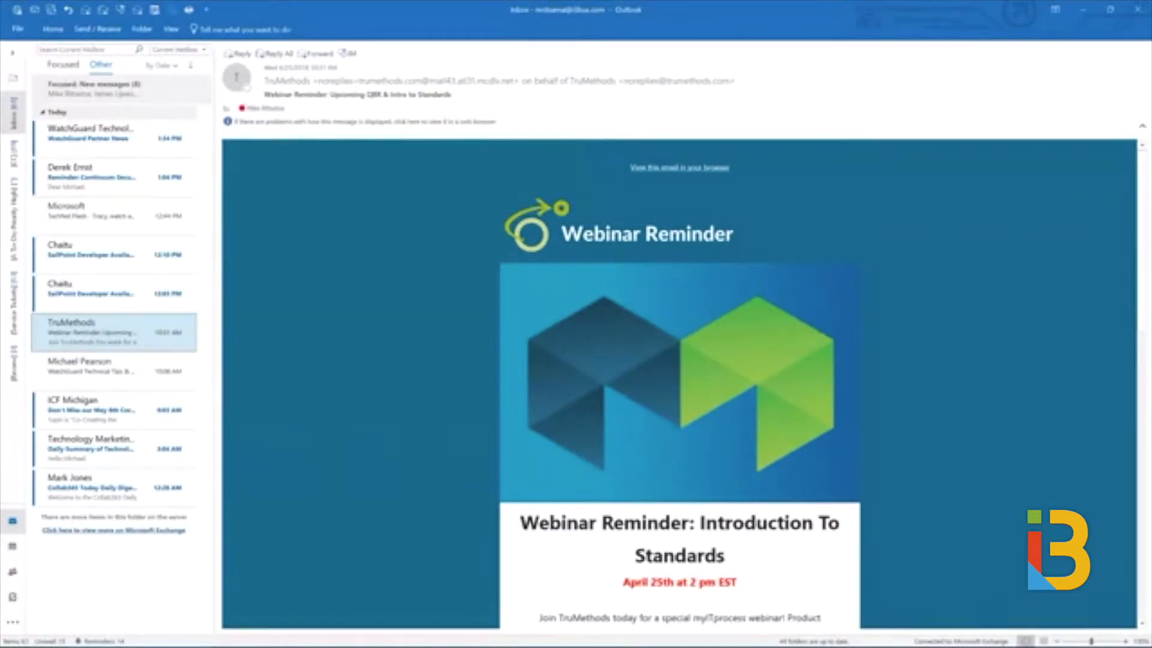
Create a rule from the TruMethods message that moves mail to the chosen folder where my name is in the Cc box
right_click(102, 331)
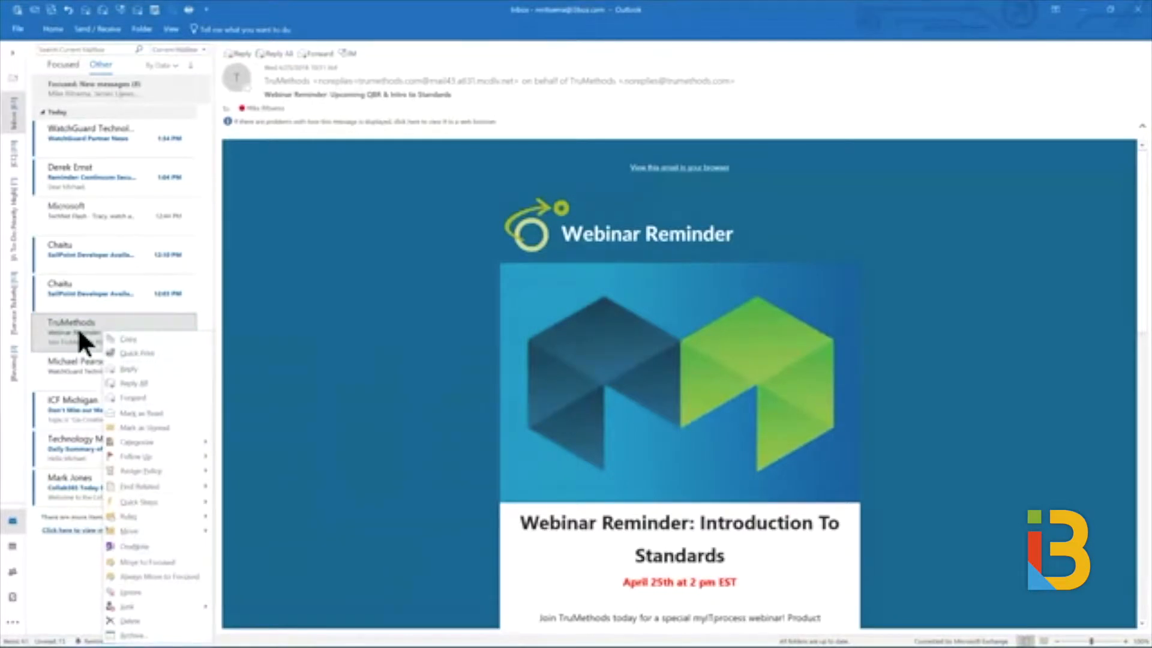
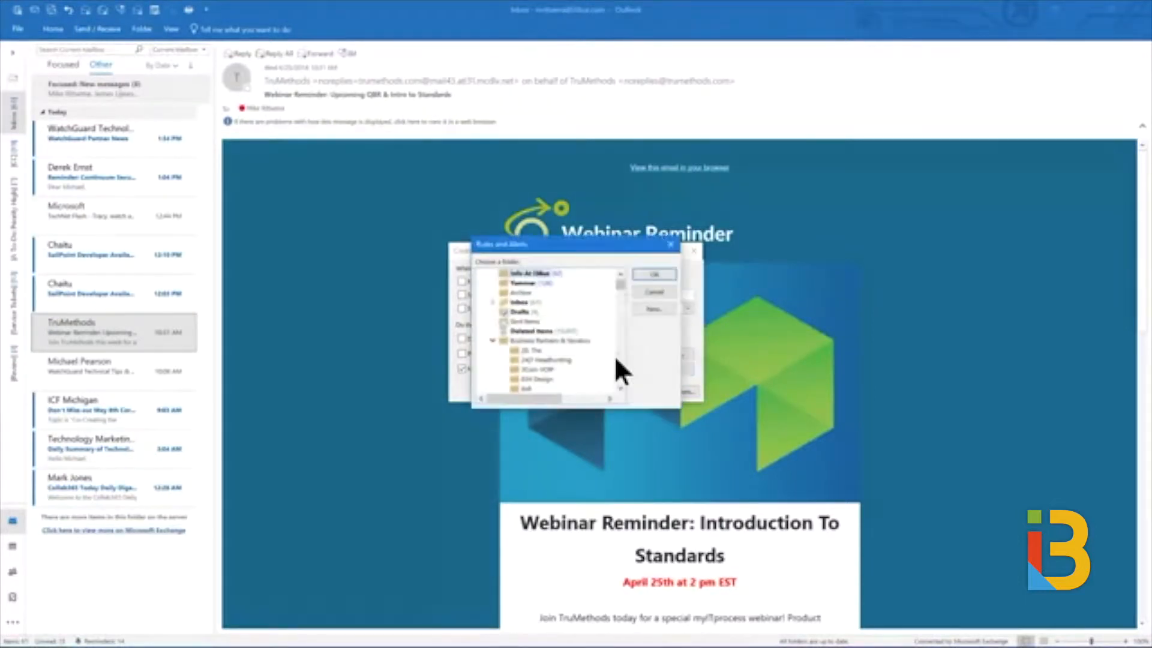
click(658, 293)
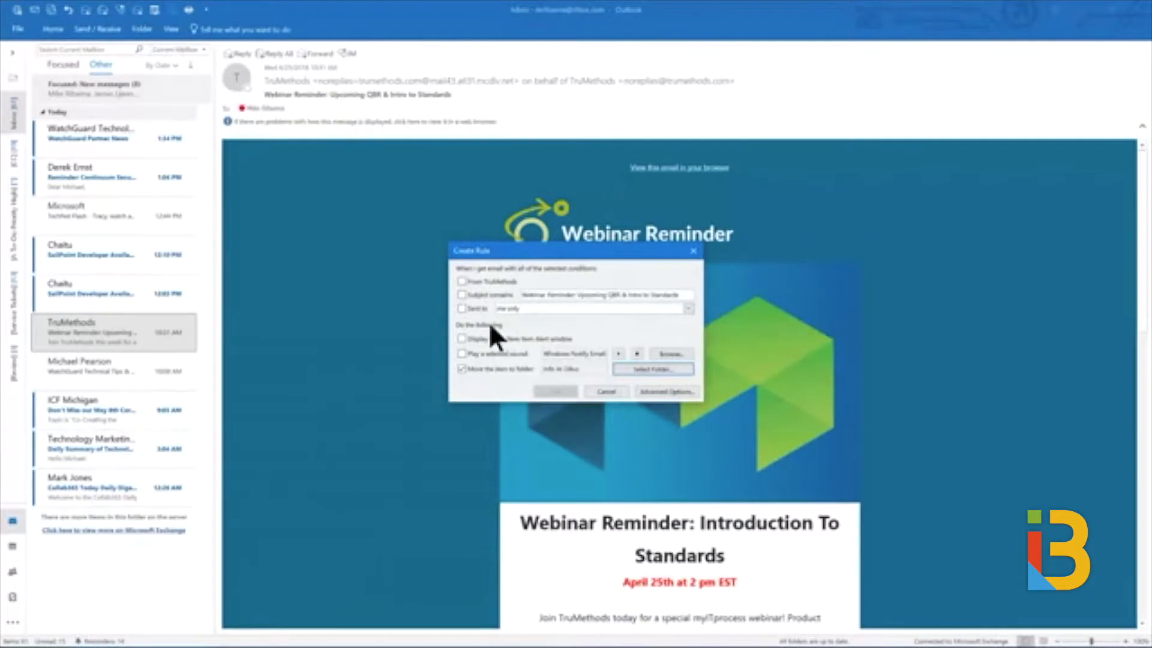
click(666, 392)
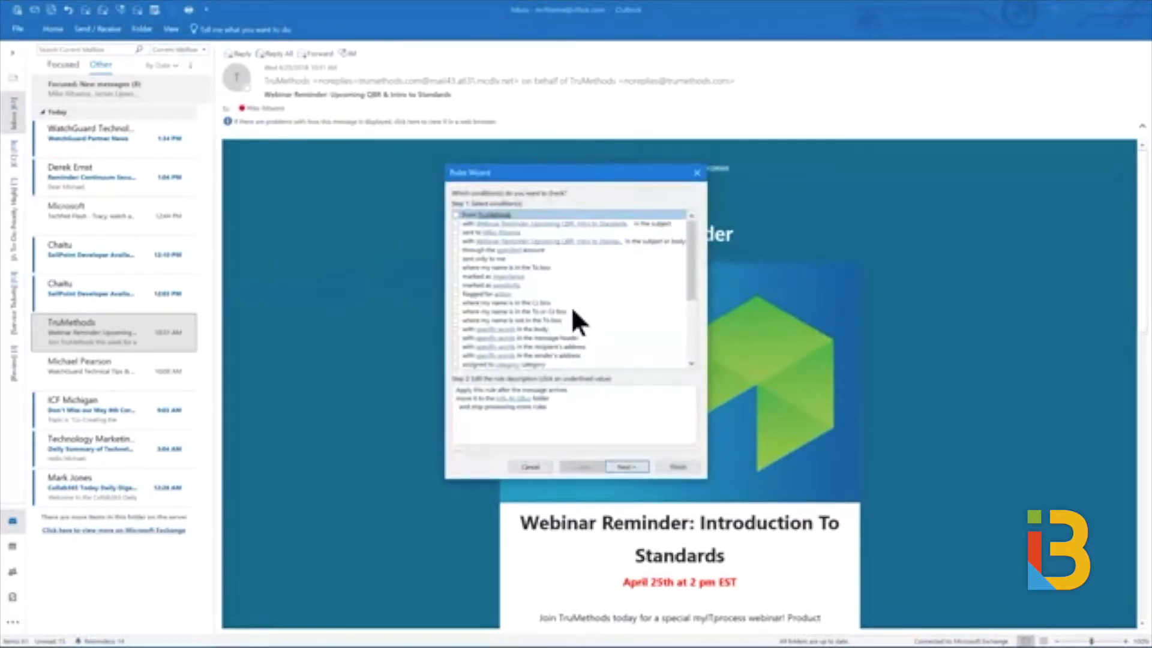
drag(690, 257, 685, 269)
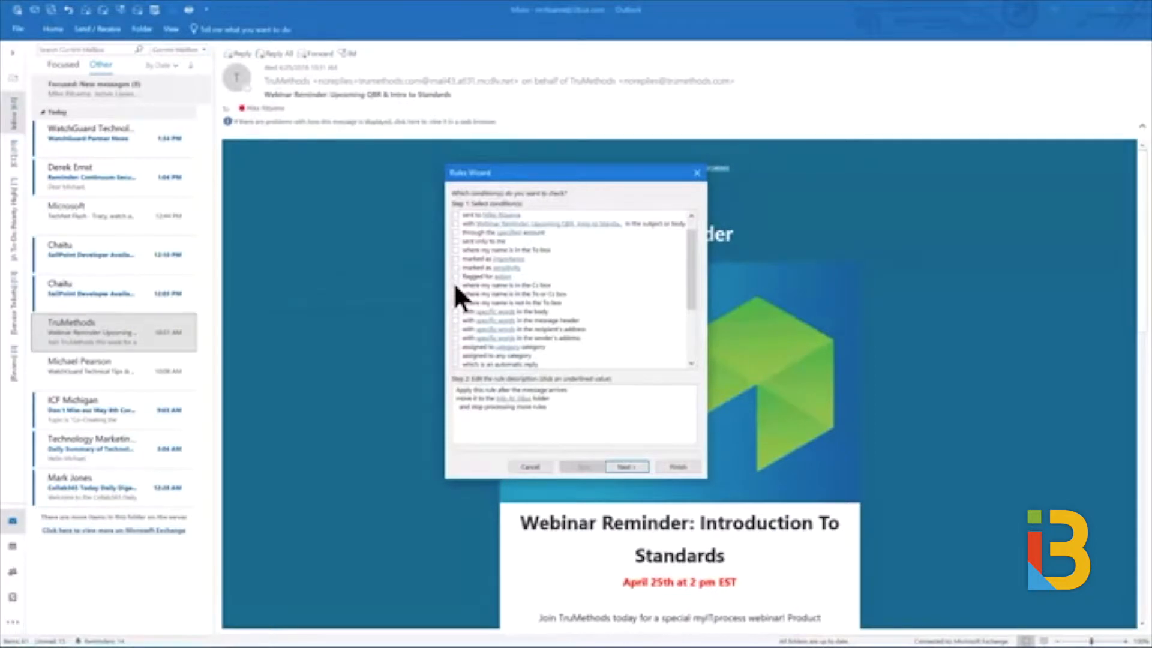
click(455, 286)
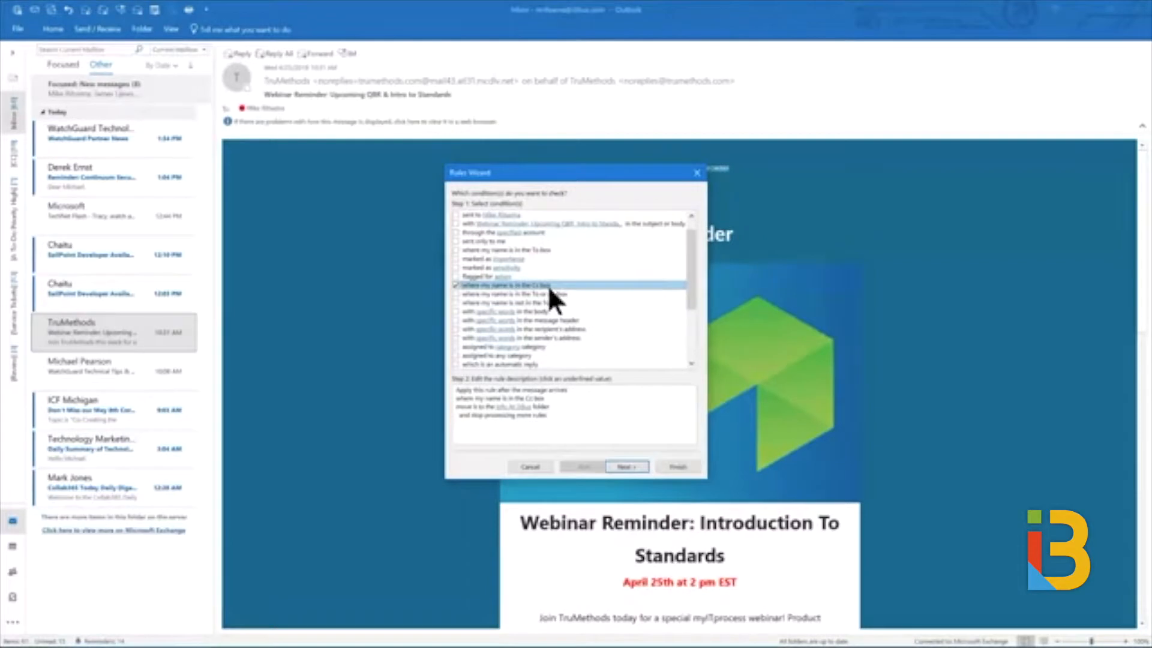
click(664, 463)
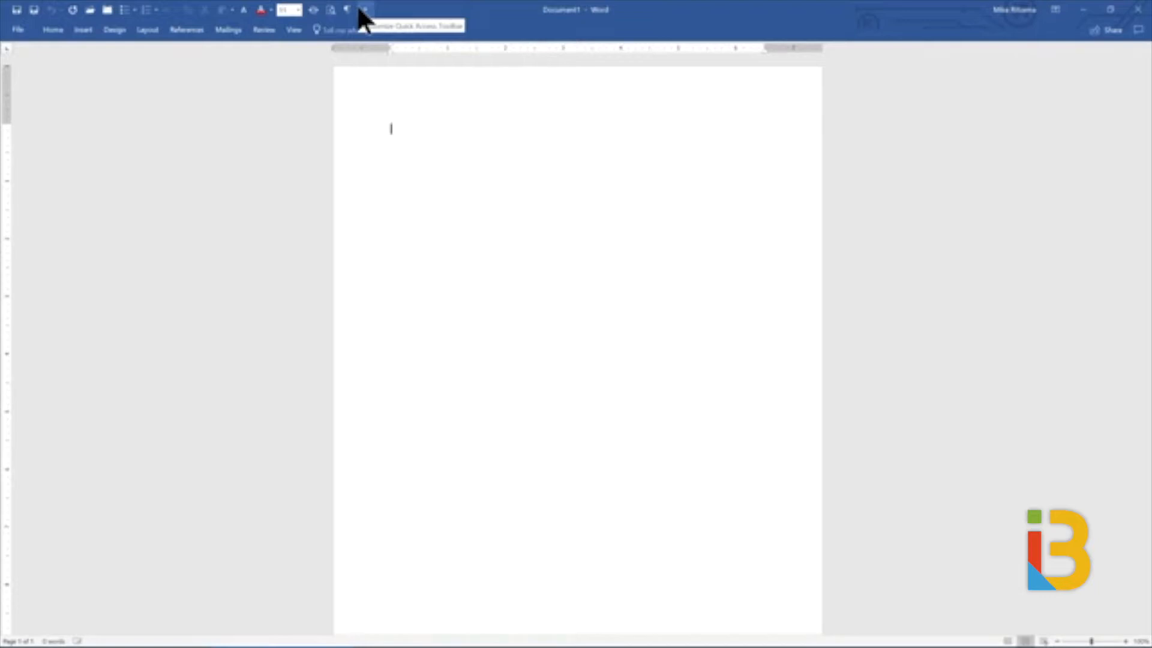
In Word, pin the System Programmer PDF in the recent documents list, unpin it and return to the blank document
click(14, 30)
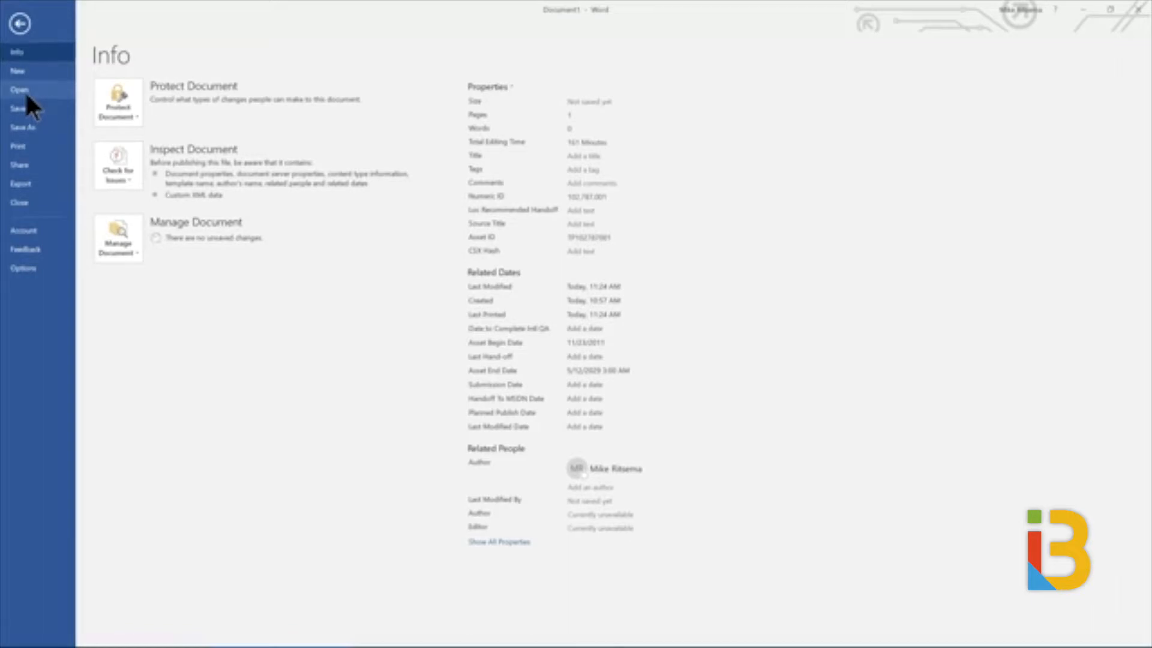
click(24, 91)
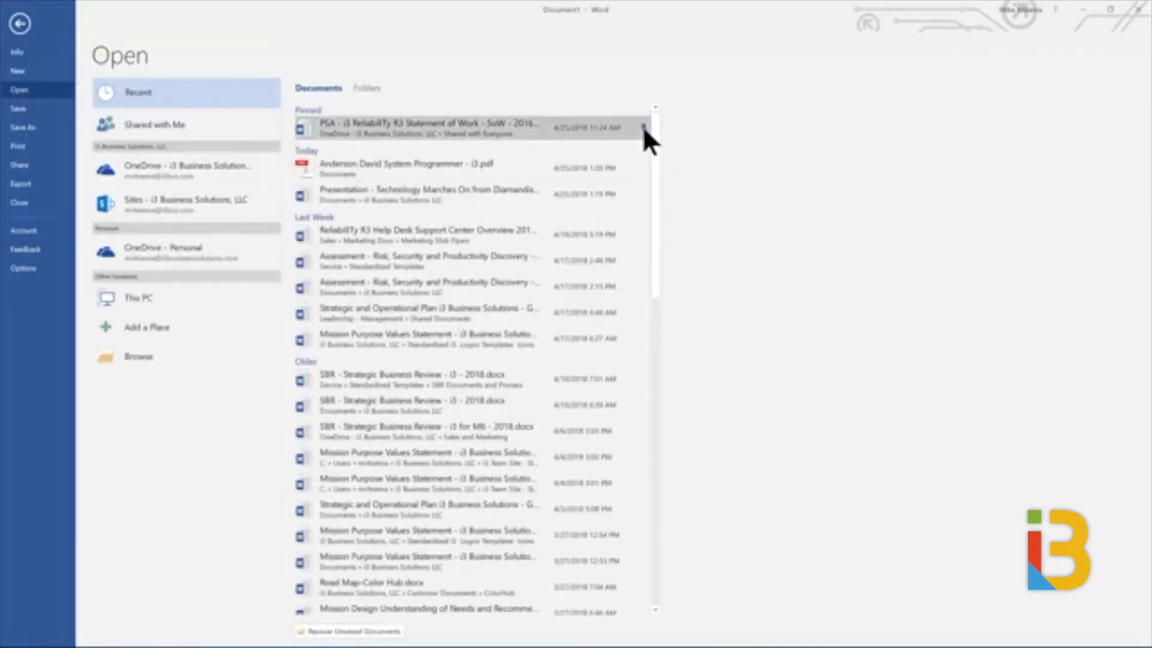
click(644, 167)
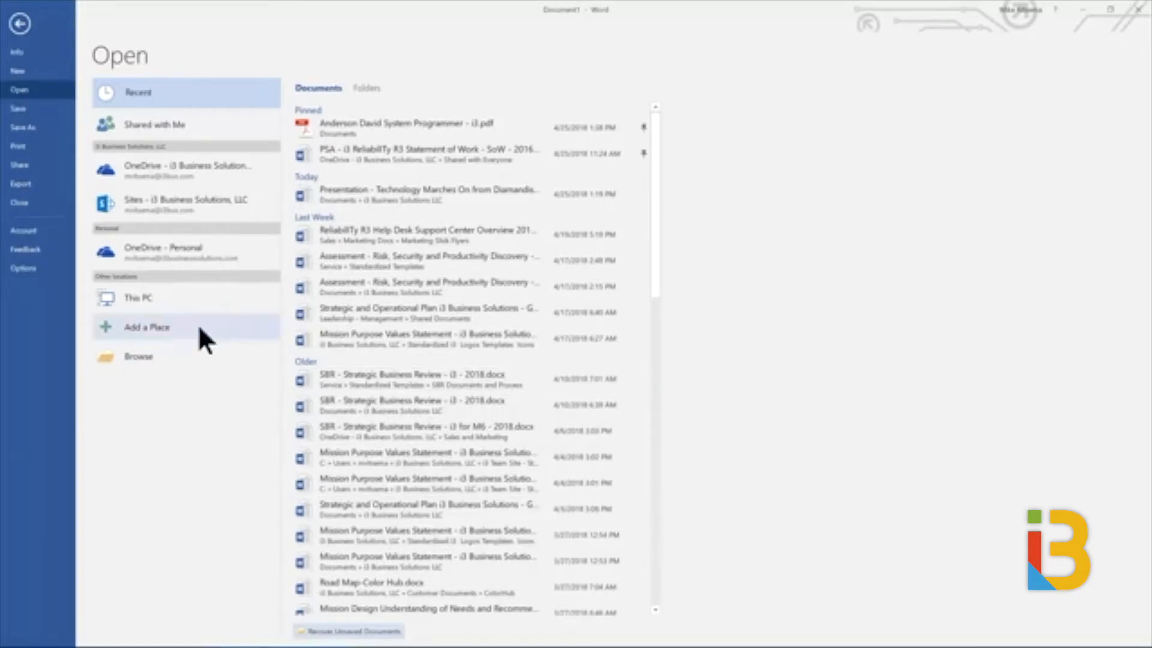
click(644, 127)
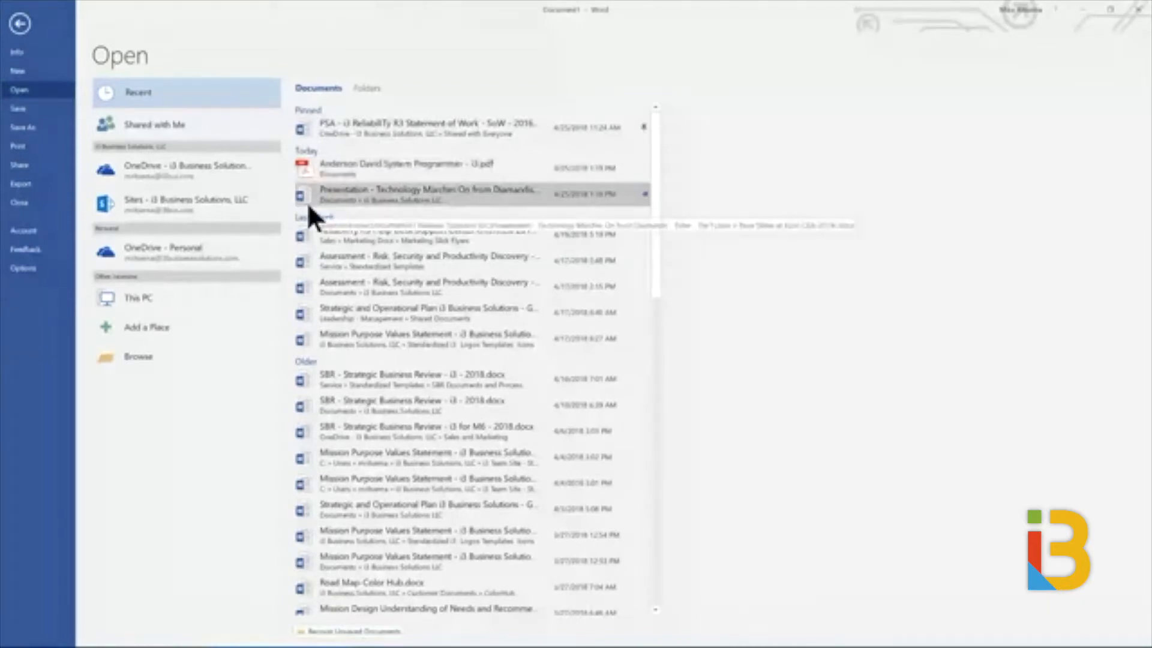
click(21, 25)
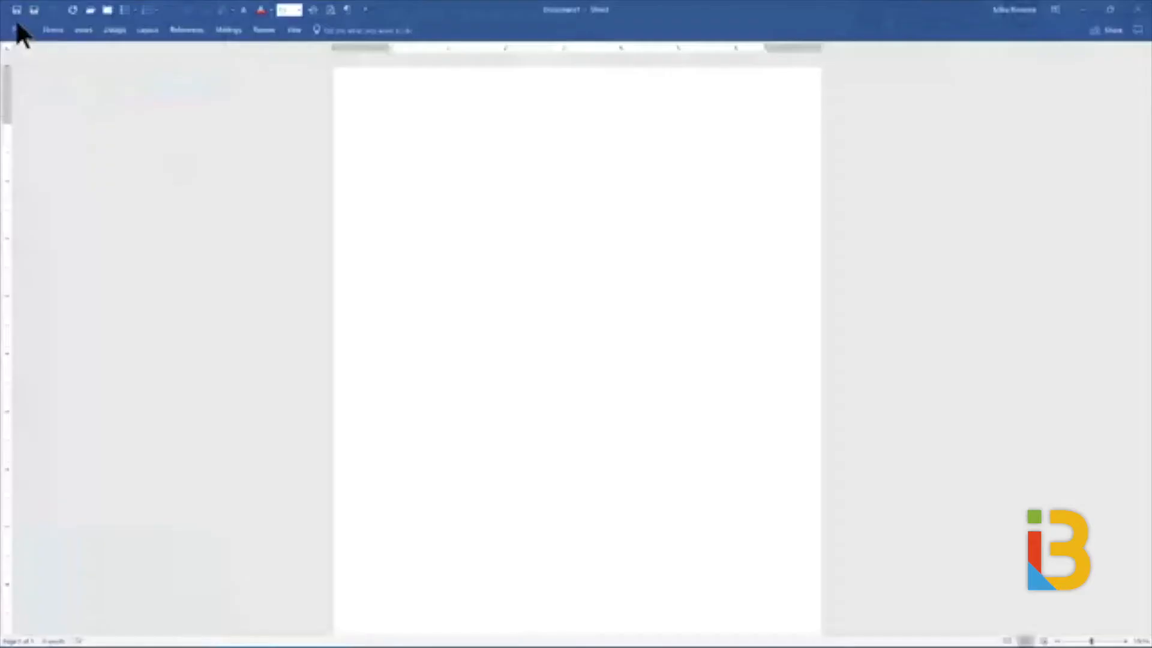
Enter the sample text "alskd;jfkl" and "asdfjkl" on separate lines of the blank document
text(alskdjfkl)
key(Return)
text(asdfjkl)
key(Return)
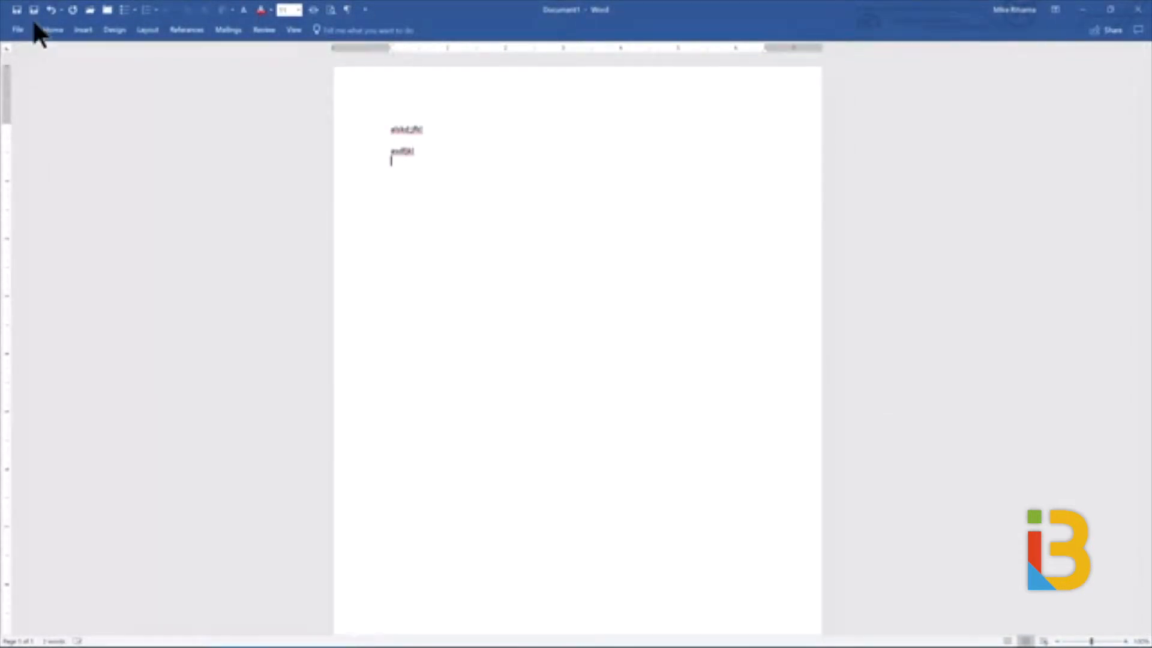
Save the document as alskd.pdf in the Cut the Crap Podcast folder under i3 Business Solutions LLC, and close the opened PDF
click(14, 30)
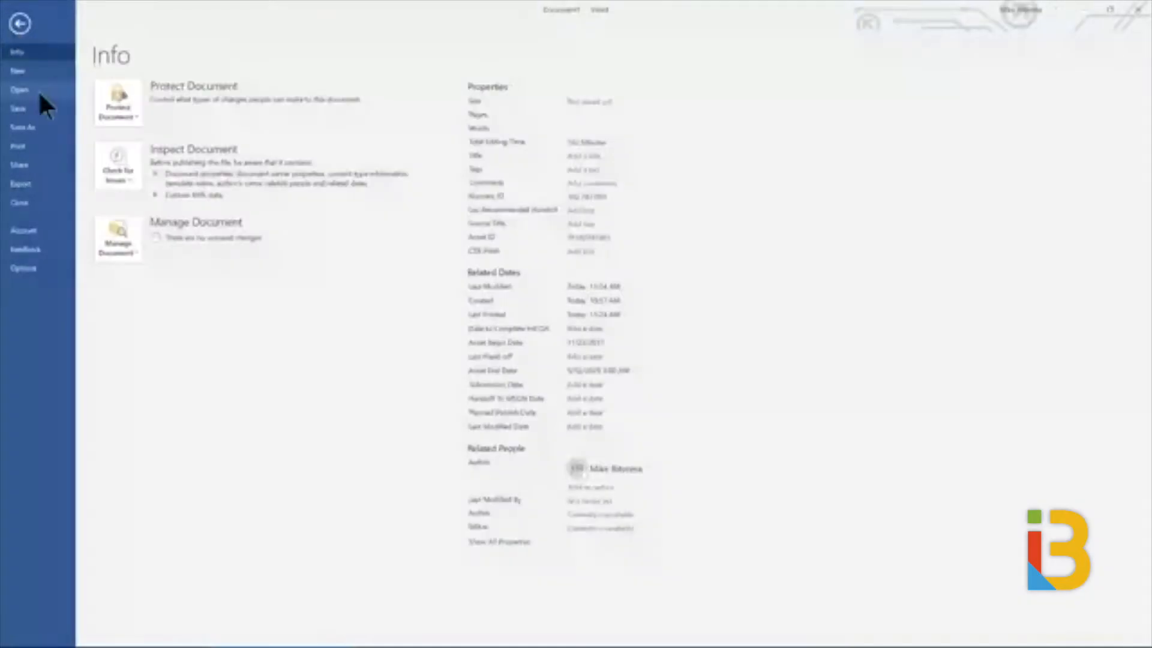
click(27, 127)
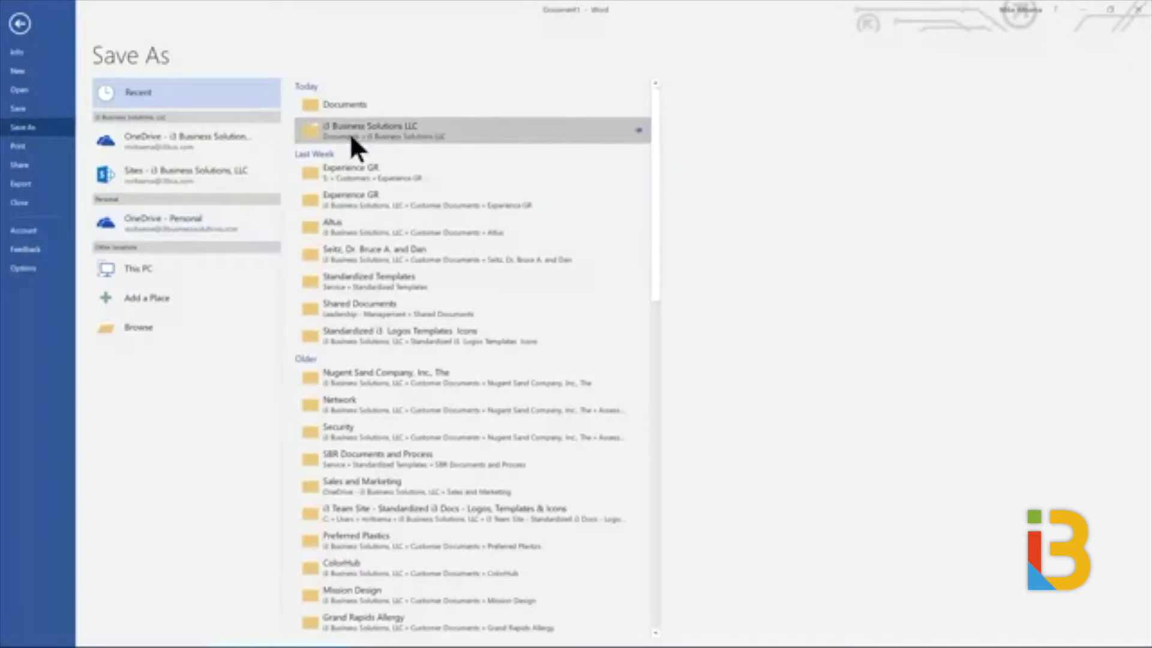
click(317, 131)
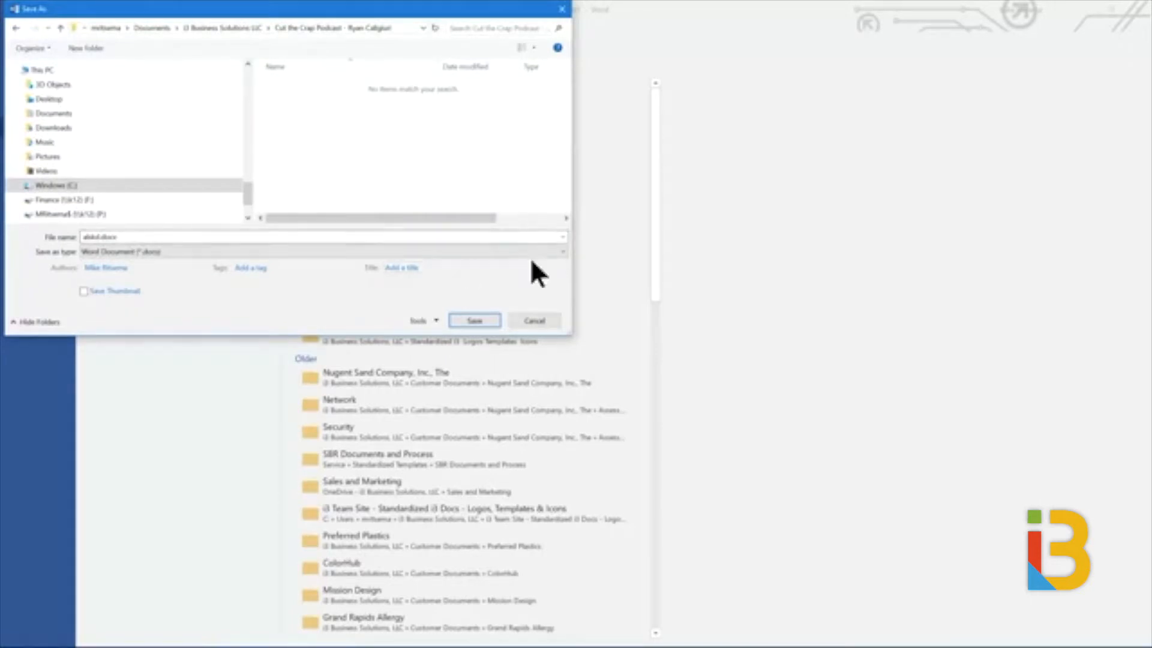
click(563, 252)
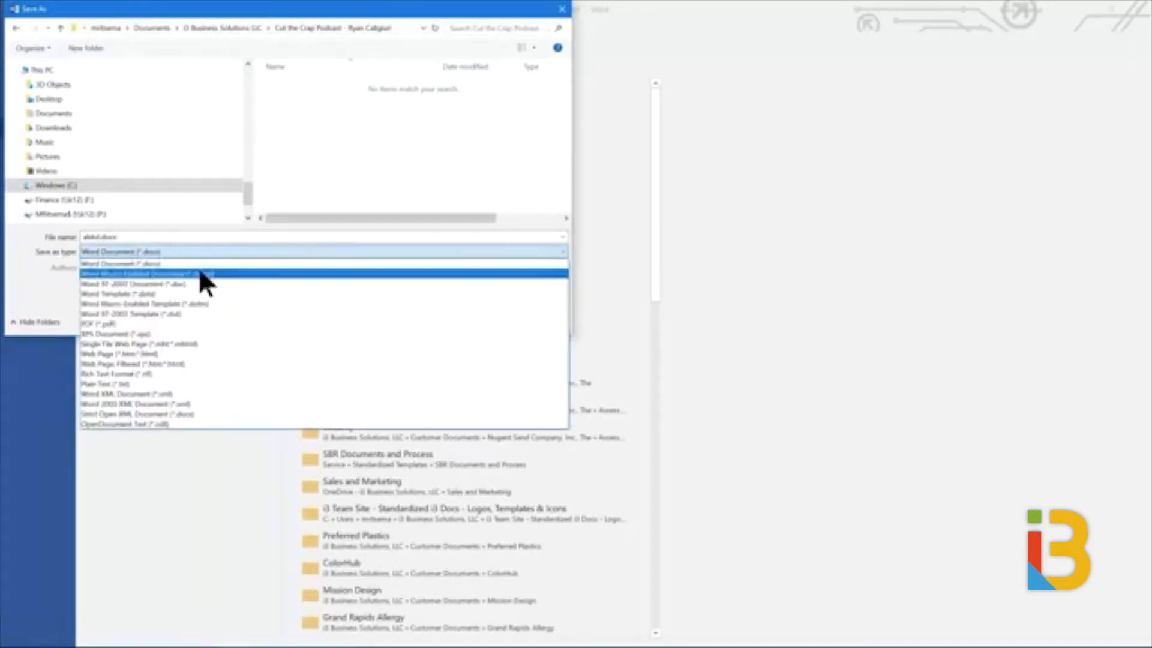
click(172, 323)
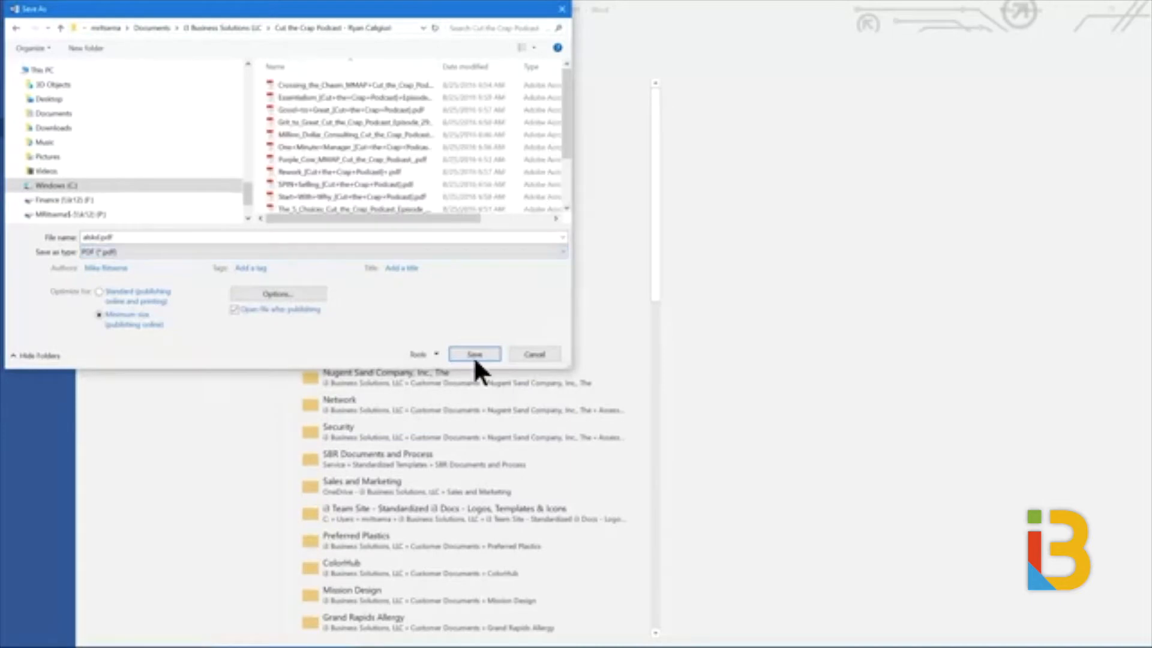
click(483, 352)
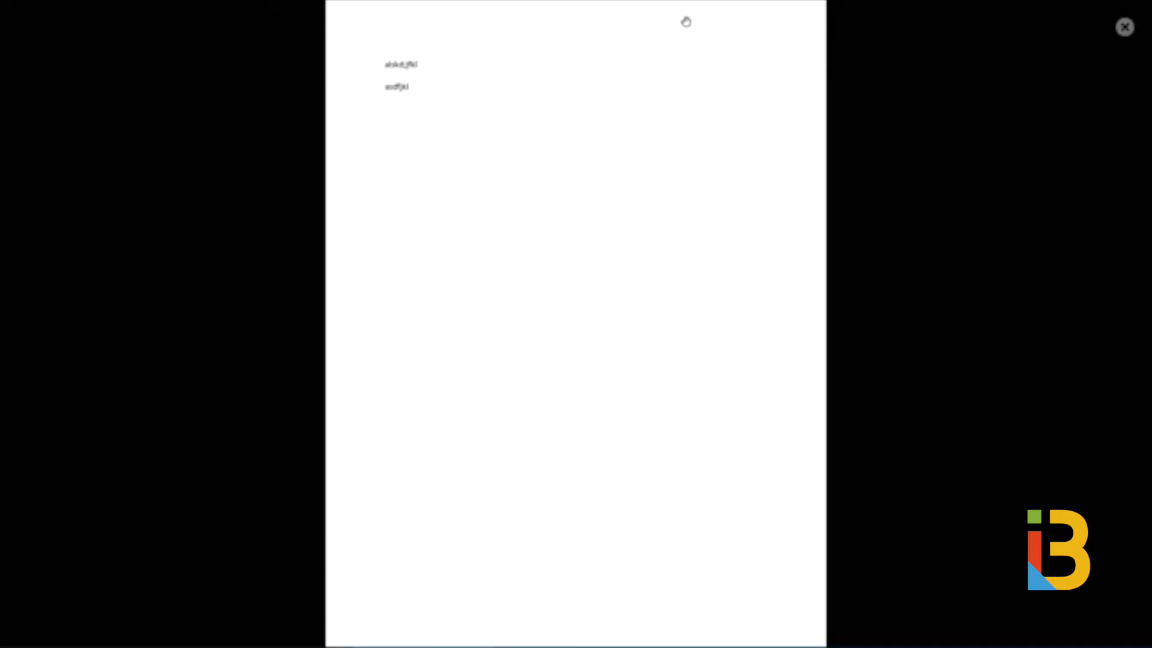
click(1125, 27)
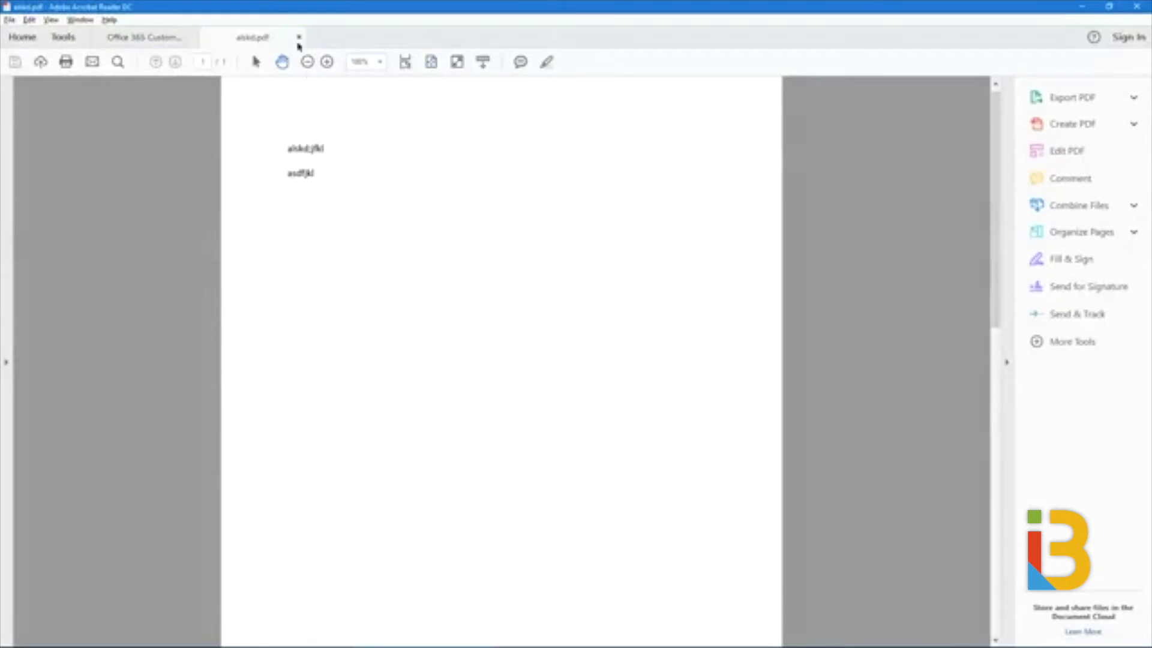
click(299, 40)
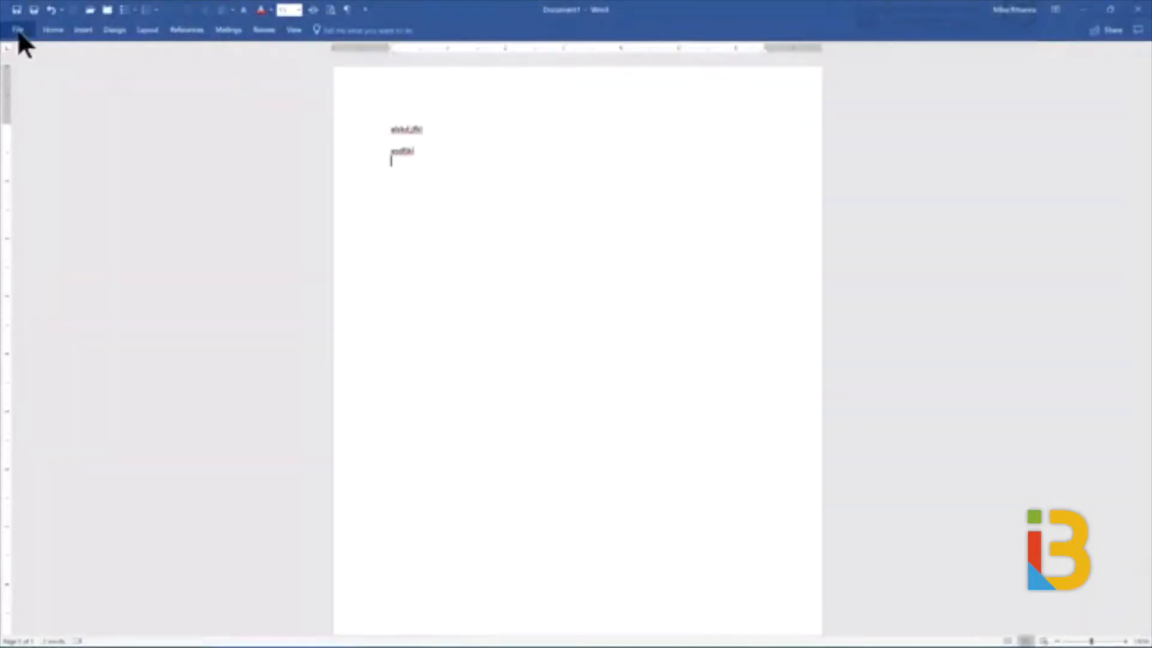
Open the System Programmer PDF from the recent documents as an editable Word document and look through its first pages
click(17, 29)
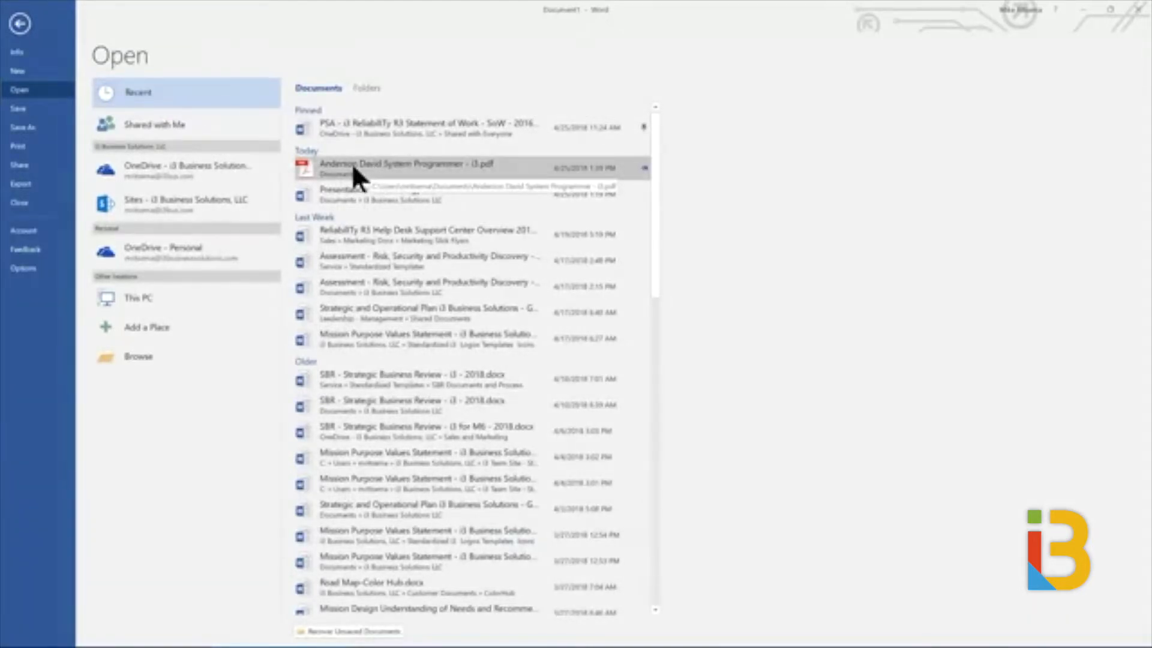
click(308, 167)
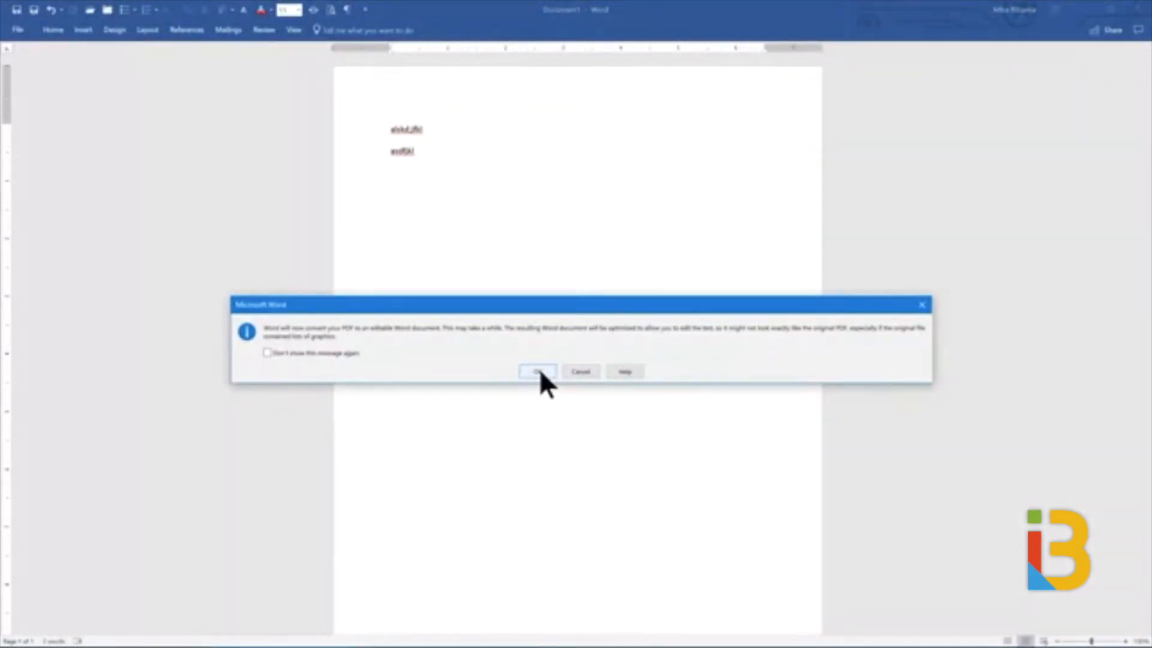
click(538, 372)
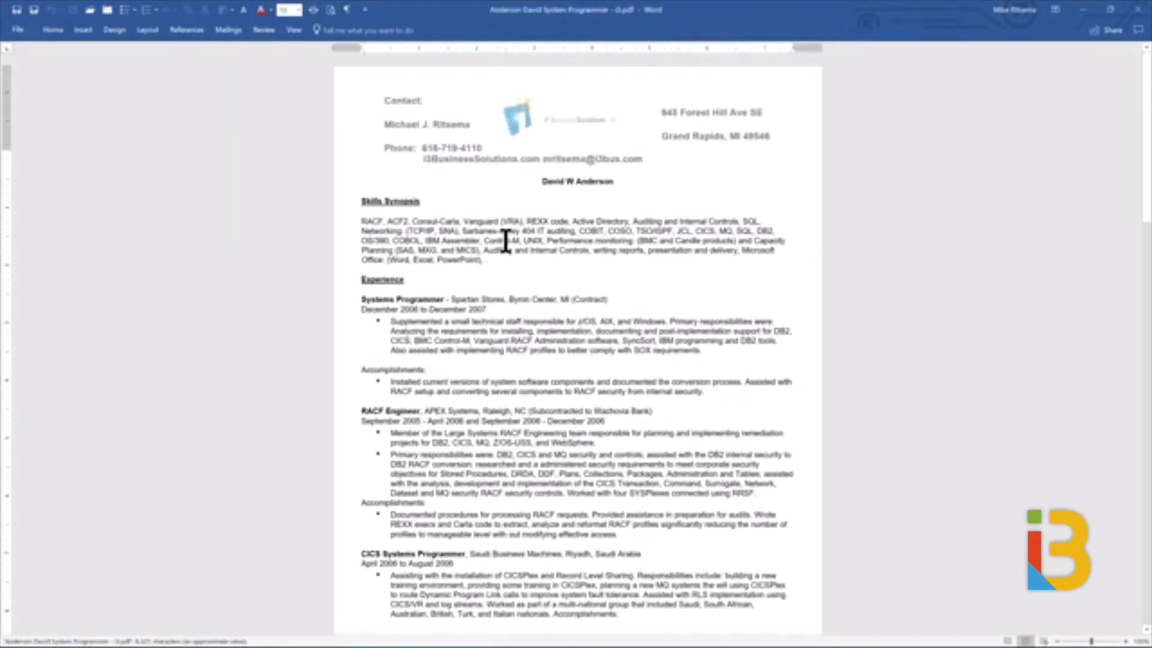
scroll(483, 169, down, 3)
scroll(482, 175, down, 8)
scroll(480, 176, up, 5)
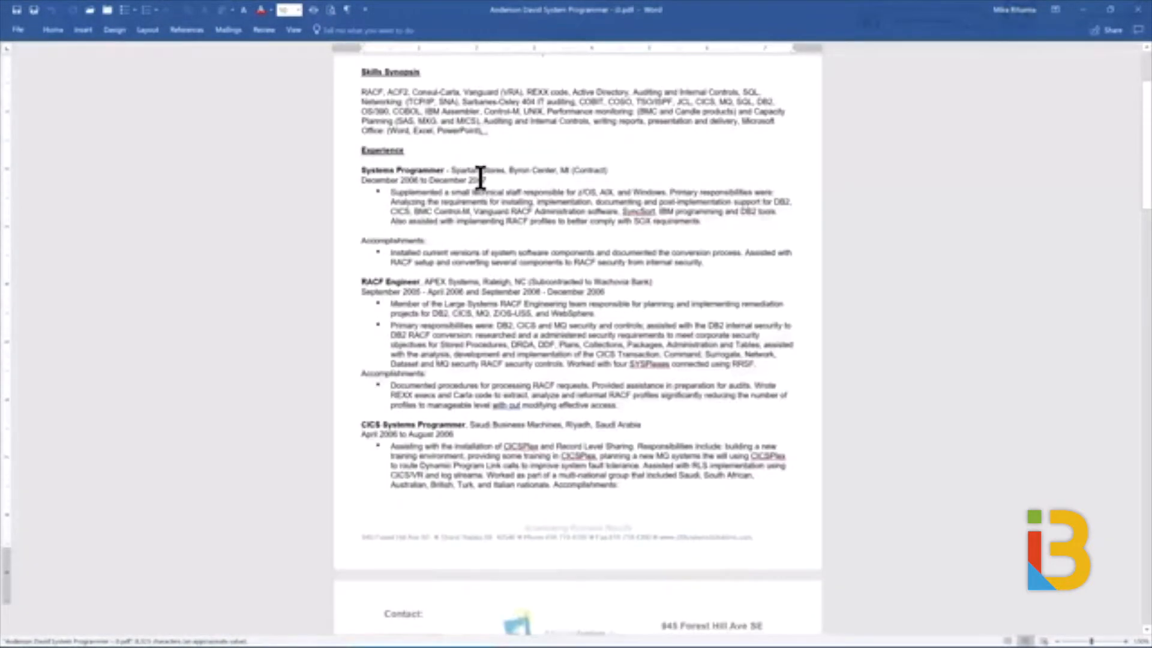
scroll(480, 176, up, 5)
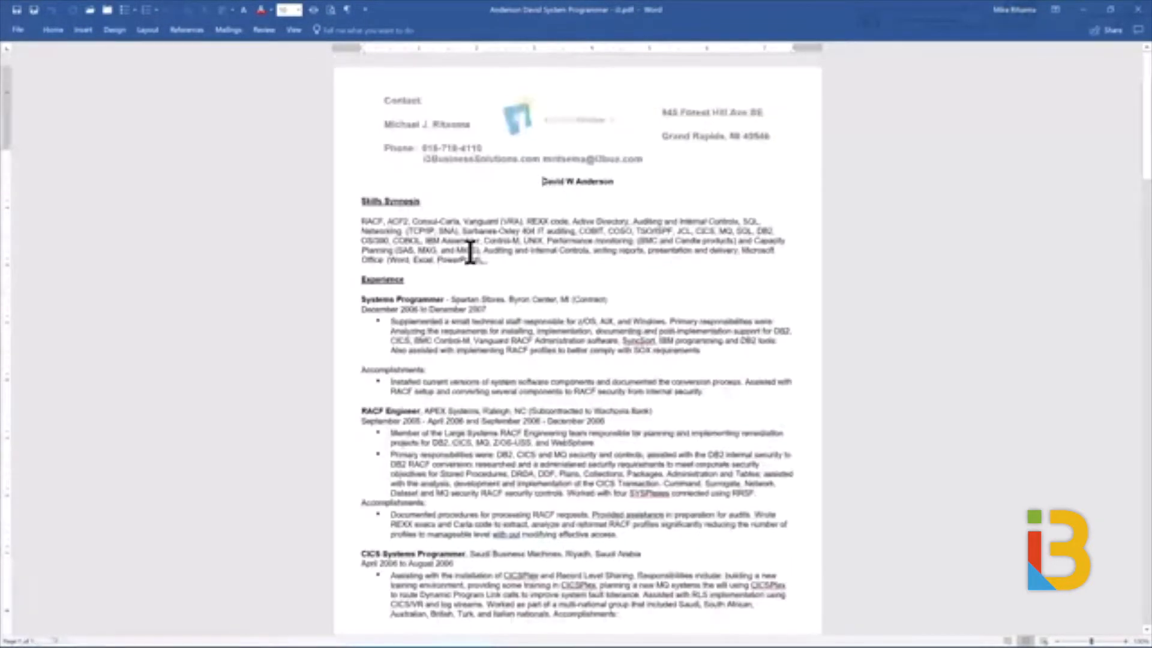
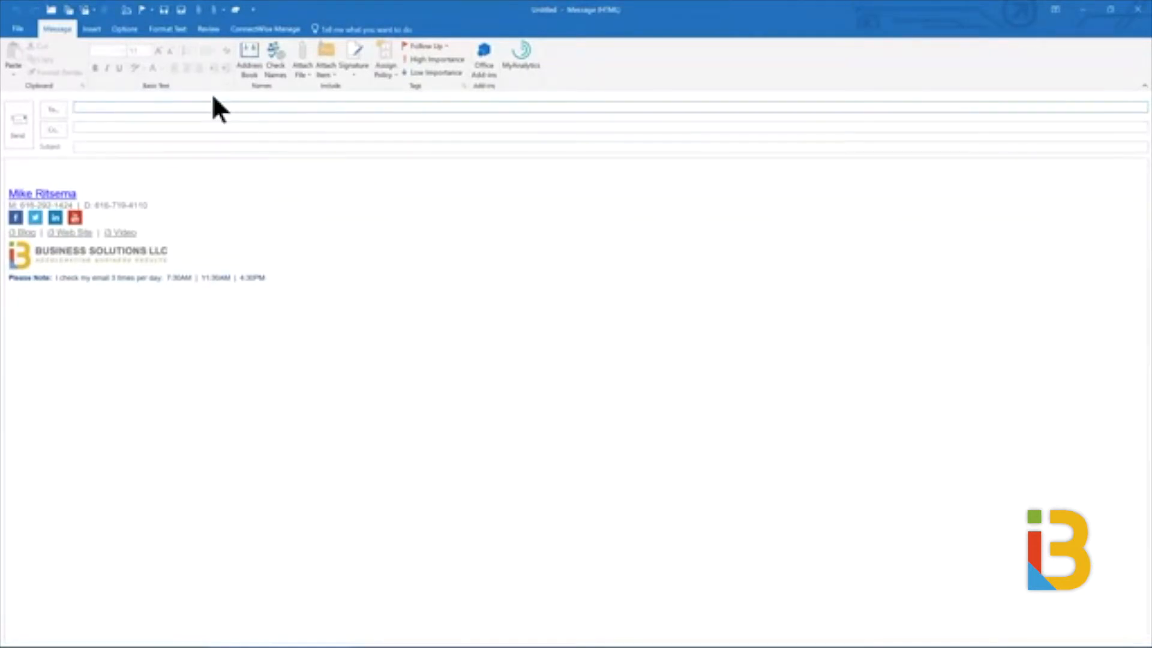
In the new Outlook message, address i3 Employees, enter the subject "Don't forget" and write "My opinion ..." in the body
text(i3)
key(Return)
key(Tab)
key(Tab)
text(iuick Recipe)
text(s)
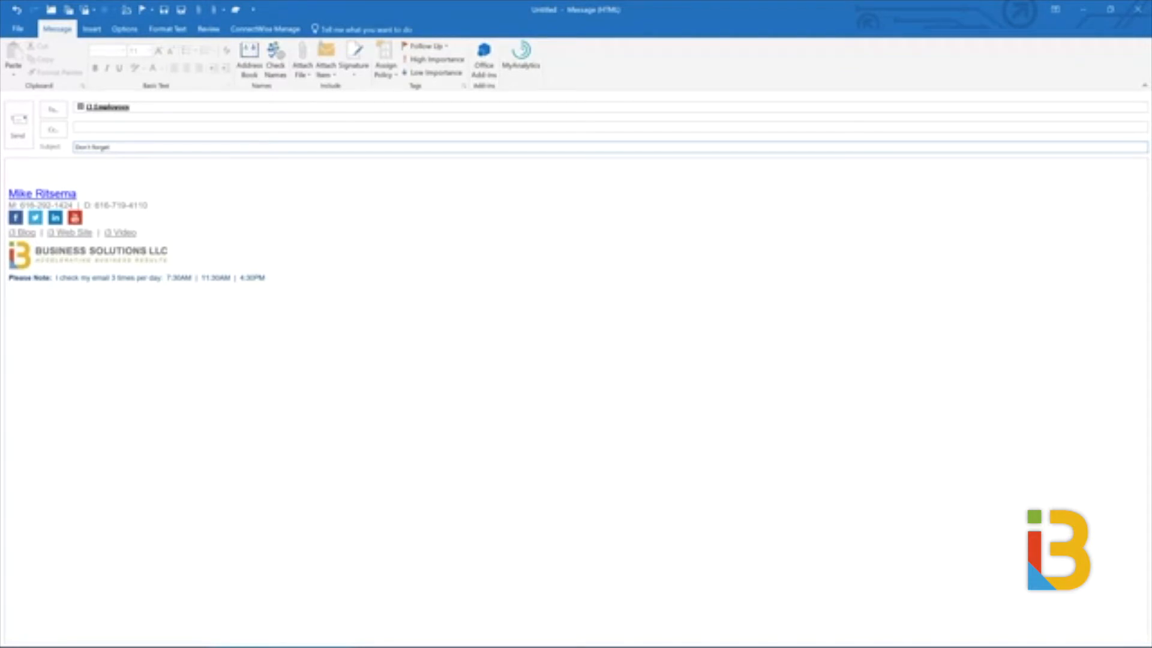
key(Tab)
text(My op)
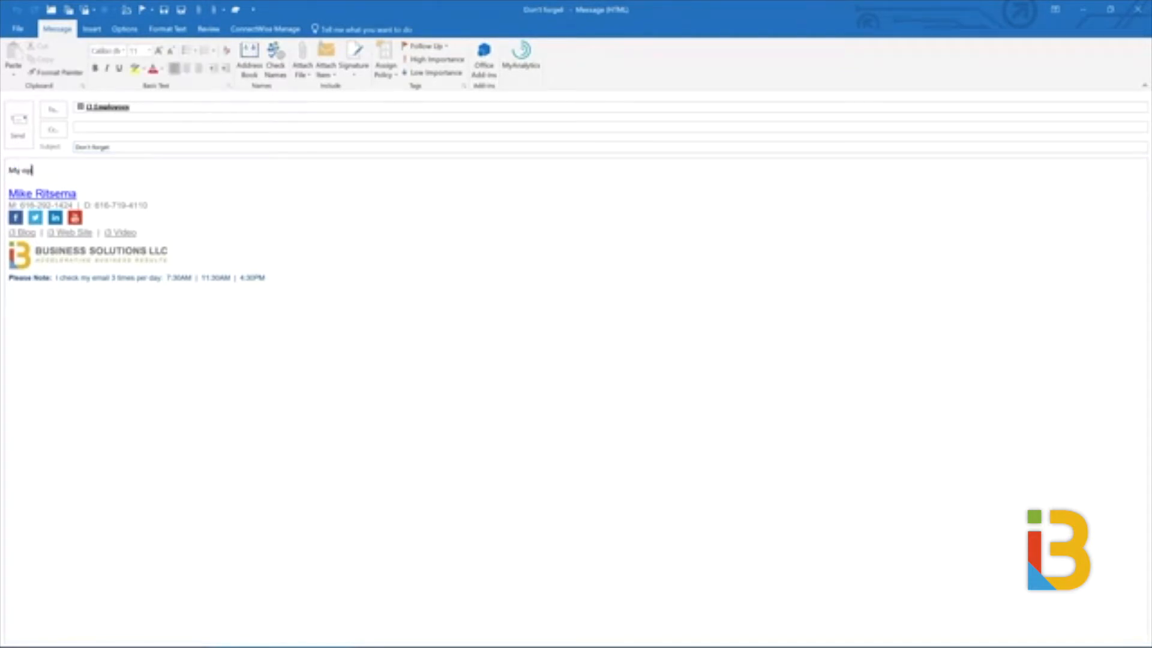
text(inion ...)
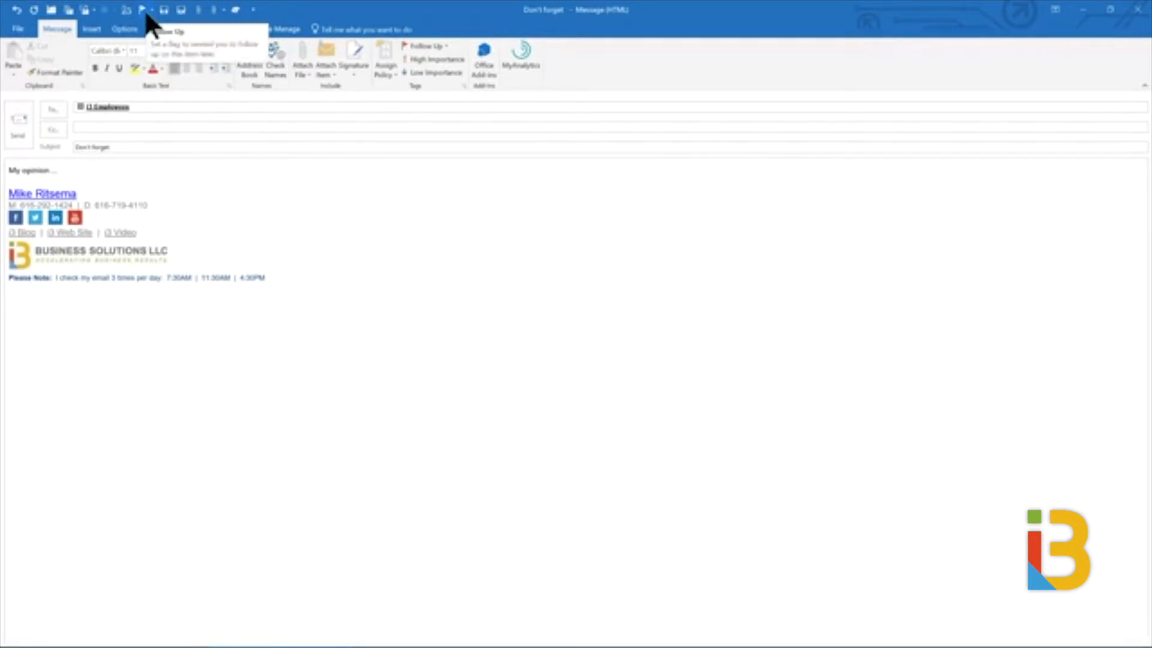
Delay the message's delivery so it is not delivered before 4/25/2018 at 12:00 PM
click(128, 10)
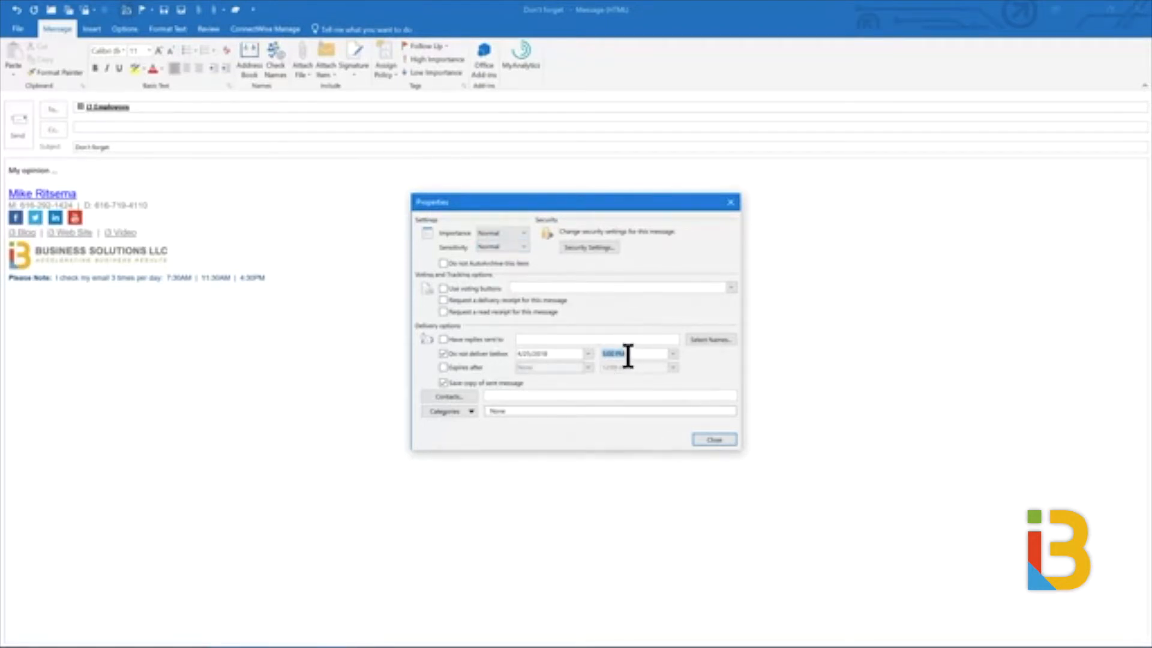
click(673, 354)
scroll(676, 382, up, 5)
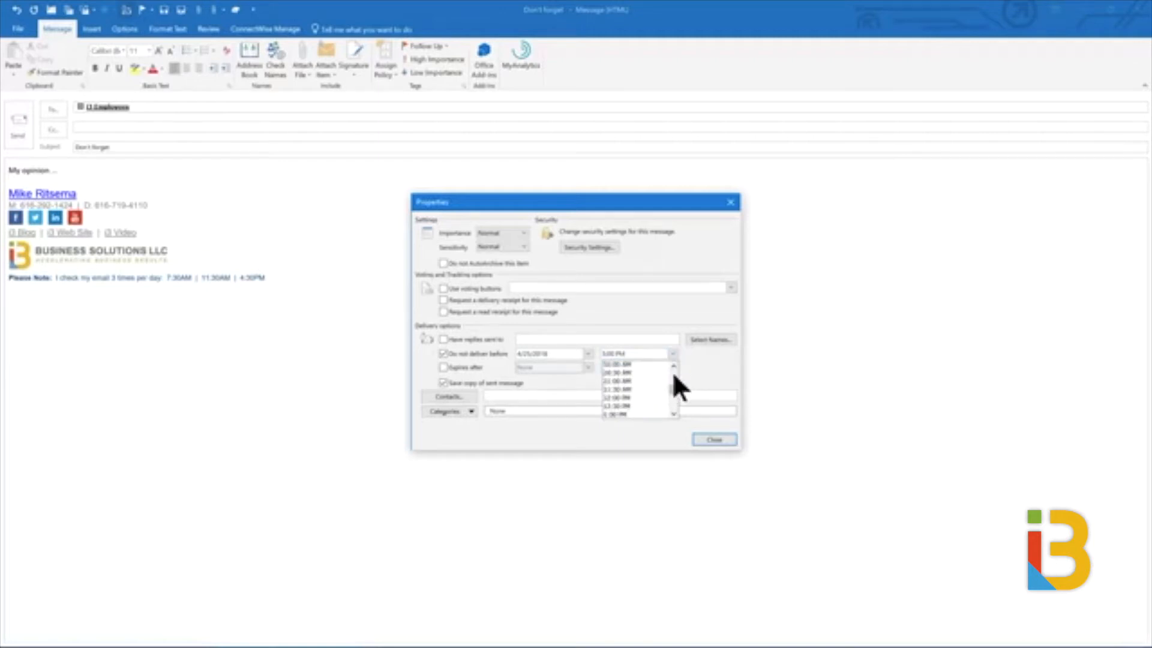
click(638, 398)
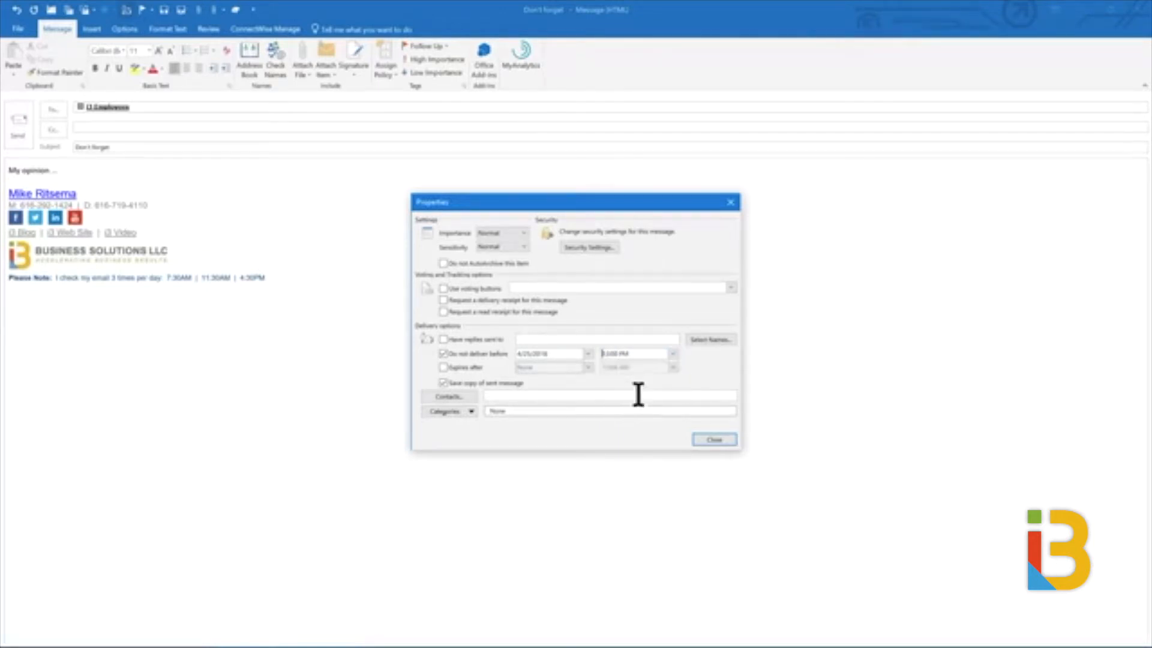
Set the delayed delivery time to 5:30 PM and close the message properties
click(672, 353)
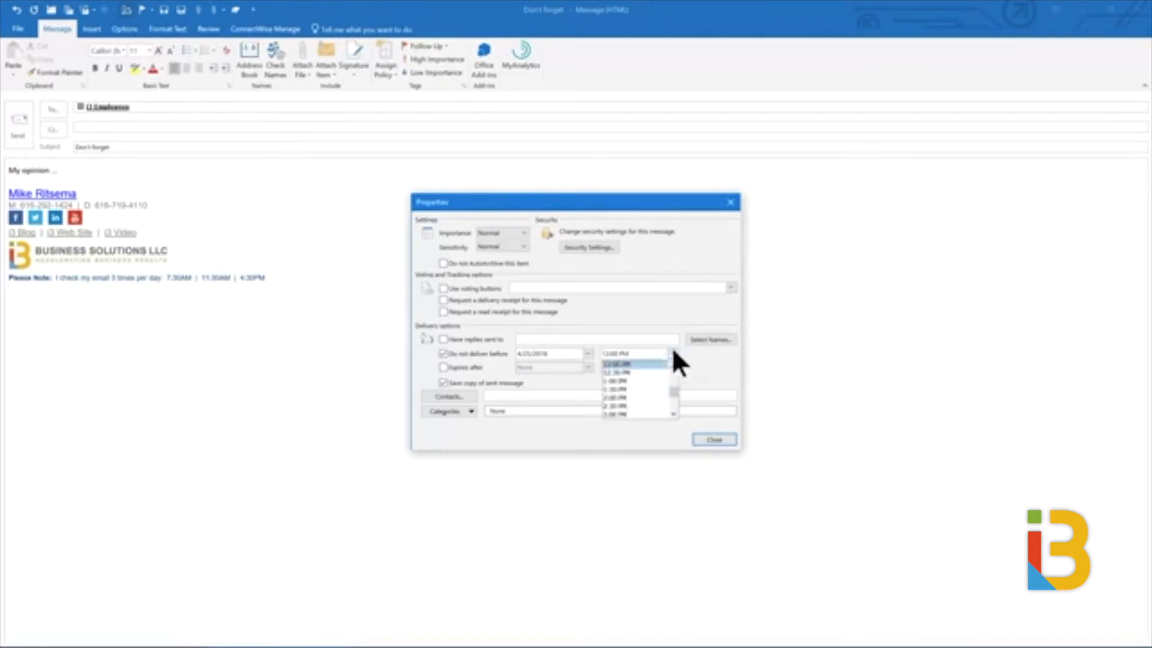
click(674, 412)
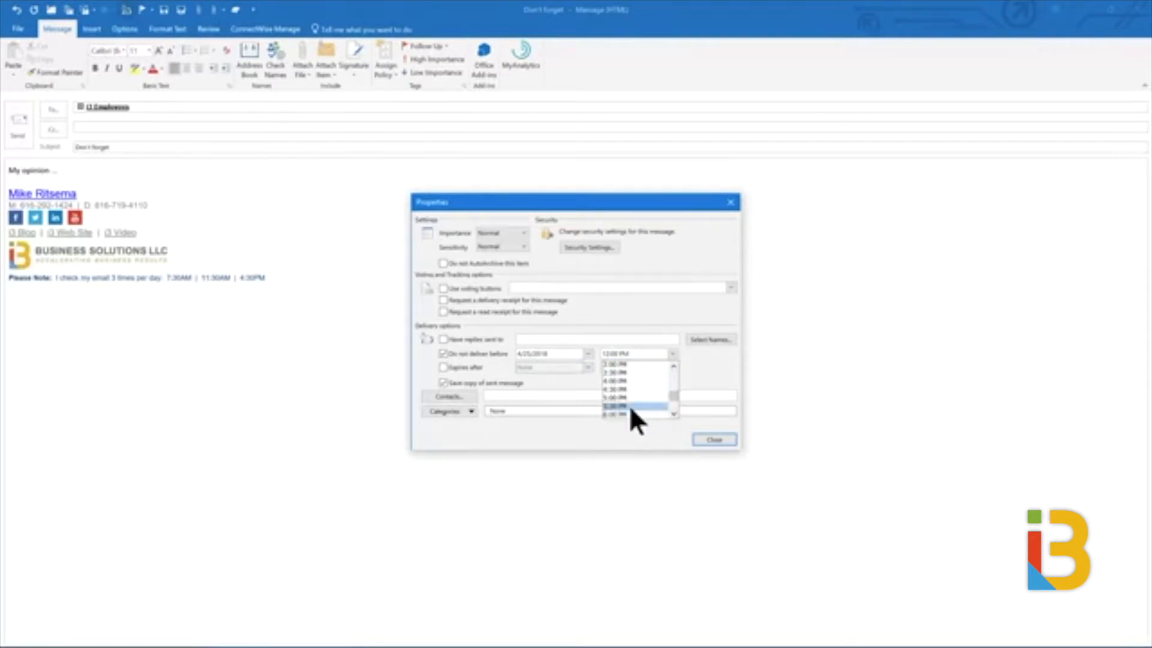
click(630, 406)
click(715, 439)
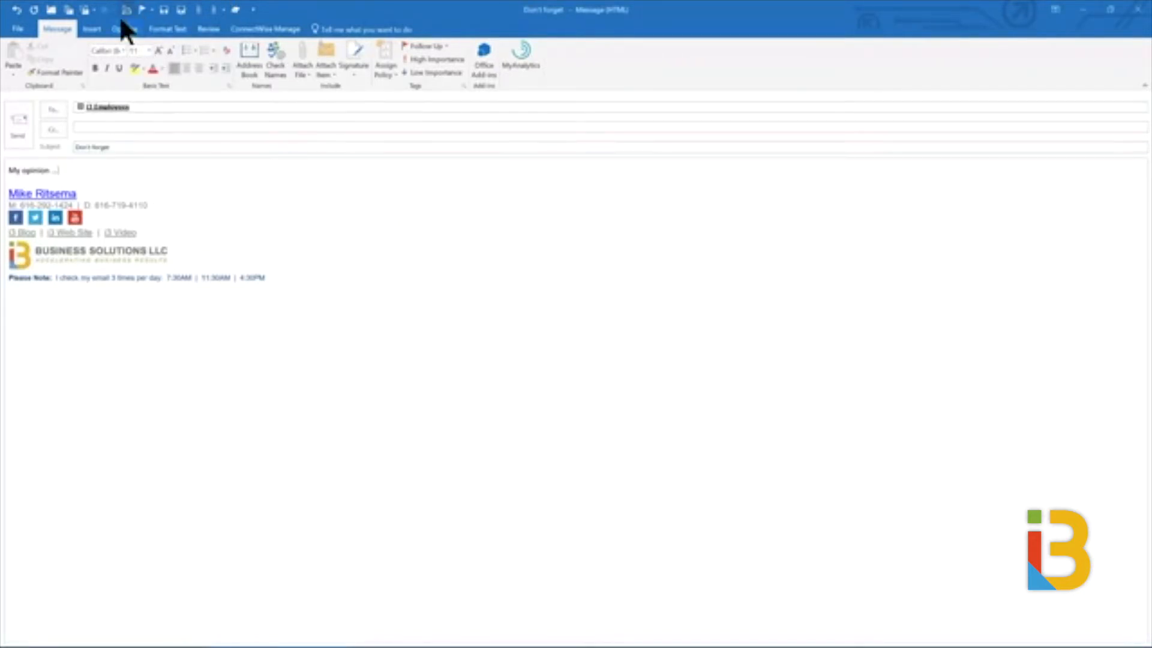
Start a custom follow-up flag with a reminder and also flag it for recipients, with their reminder on Friday, April 27, 2018
click(147, 12)
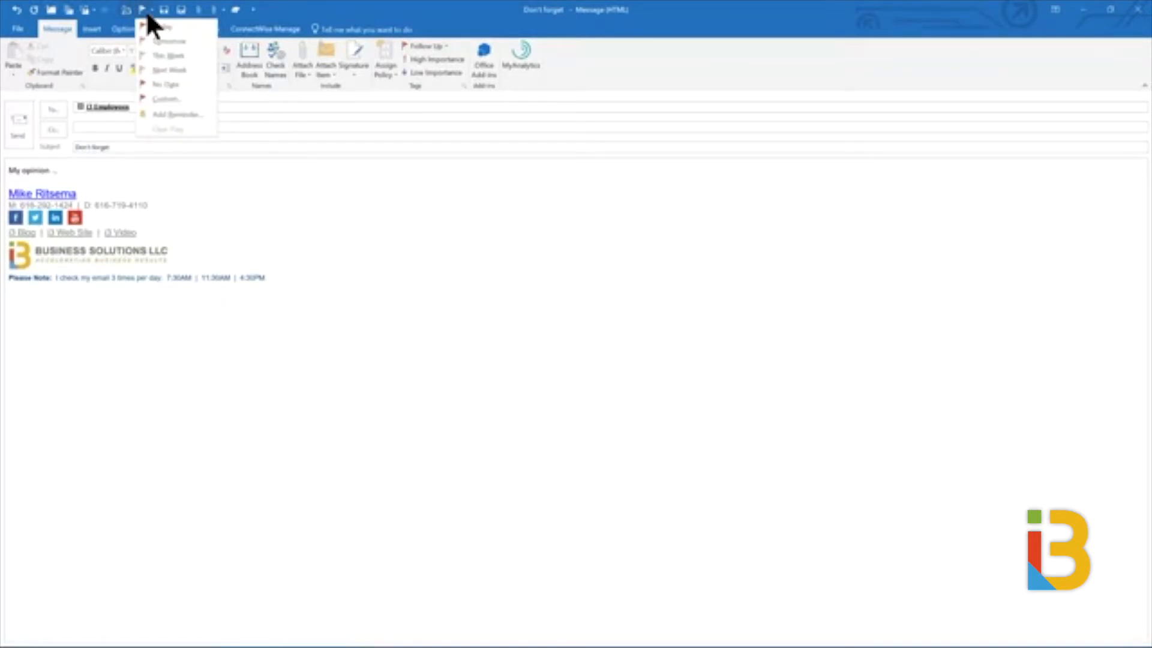
click(336, 4)
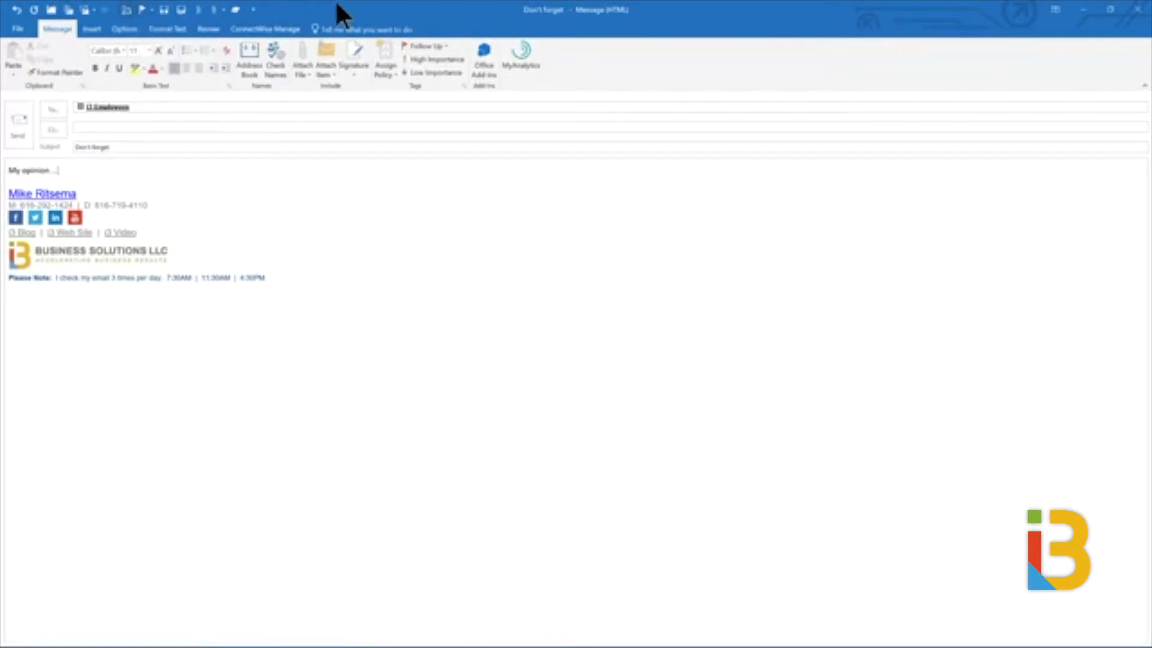
click(149, 9)
click(164, 112)
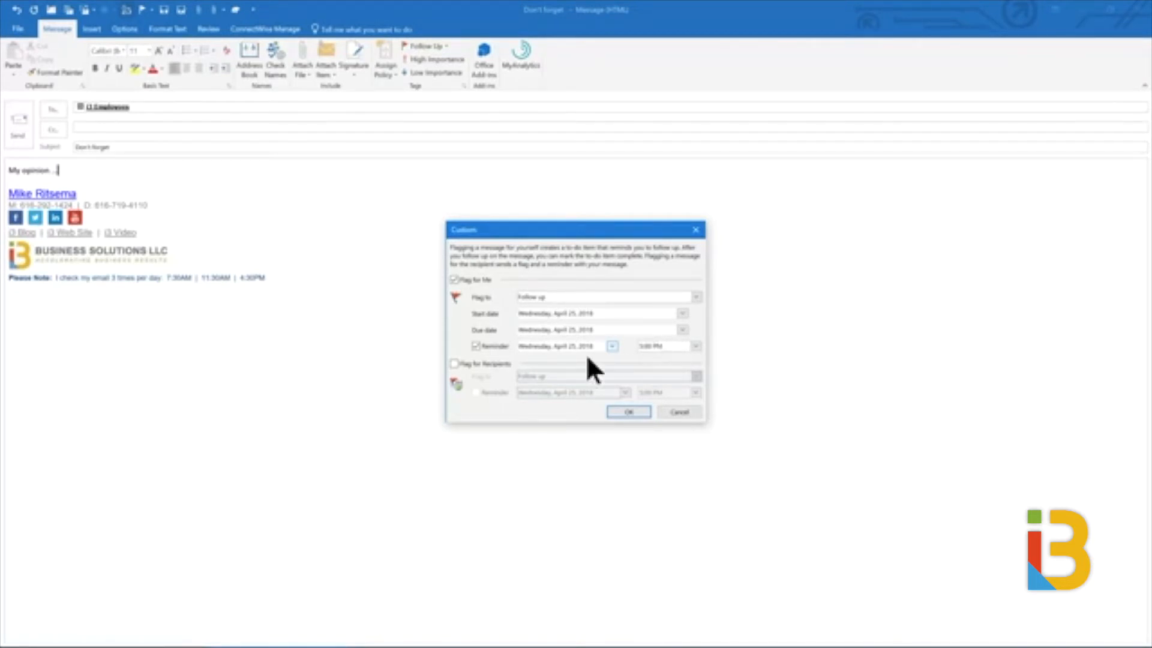
click(455, 364)
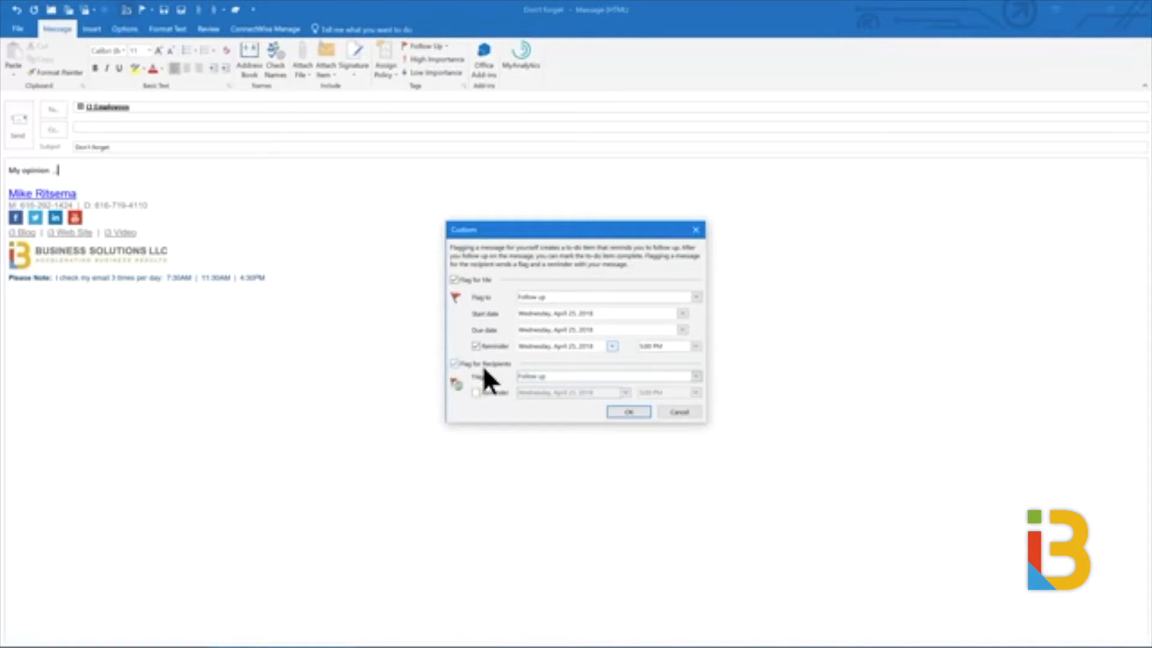
click(477, 392)
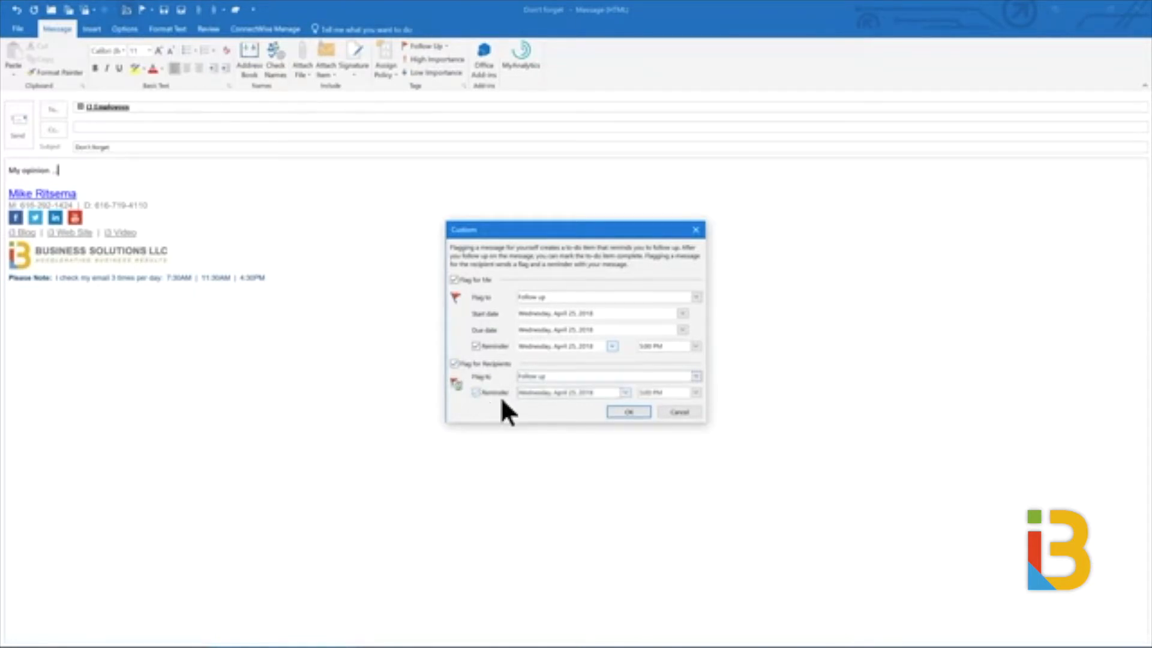
click(624, 392)
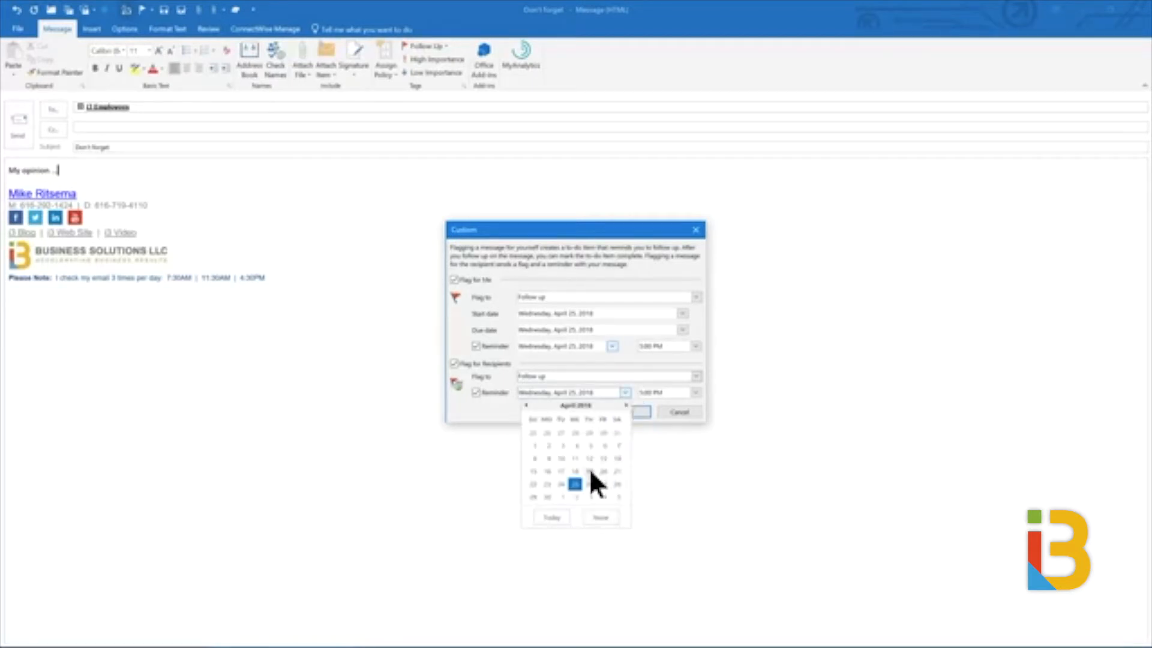
click(603, 484)
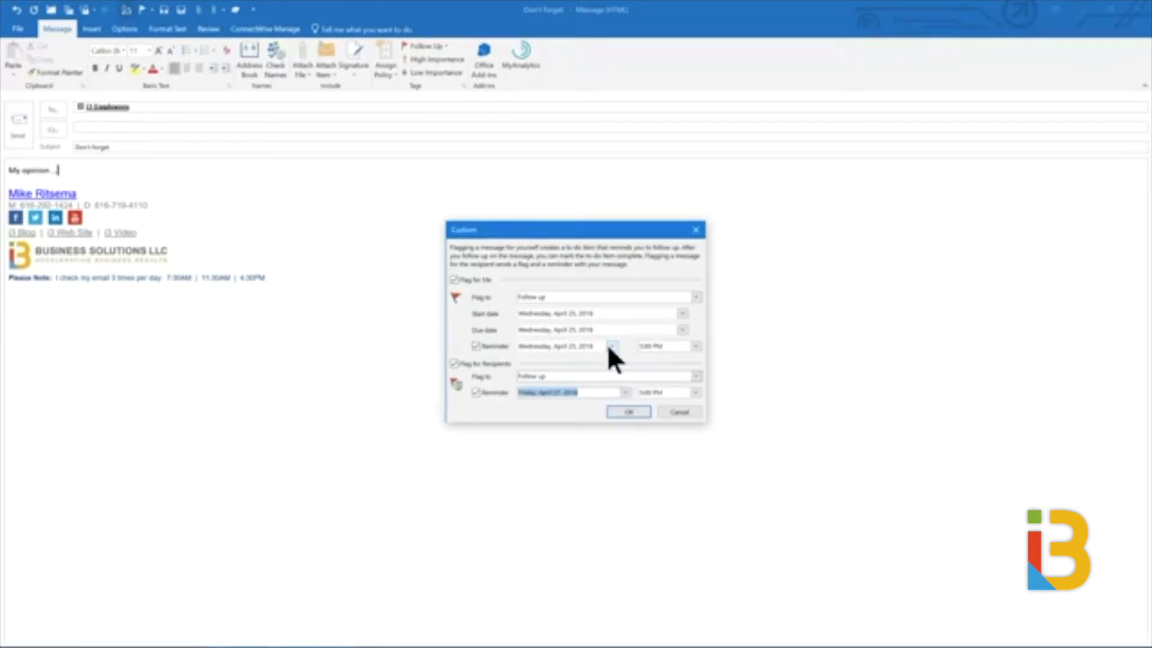
Set the sender's own reminder date to Friday, April 27, 2018 and the recipients' reminder time to 3:00 PM, and apply the flag
click(612, 346)
click(599, 438)
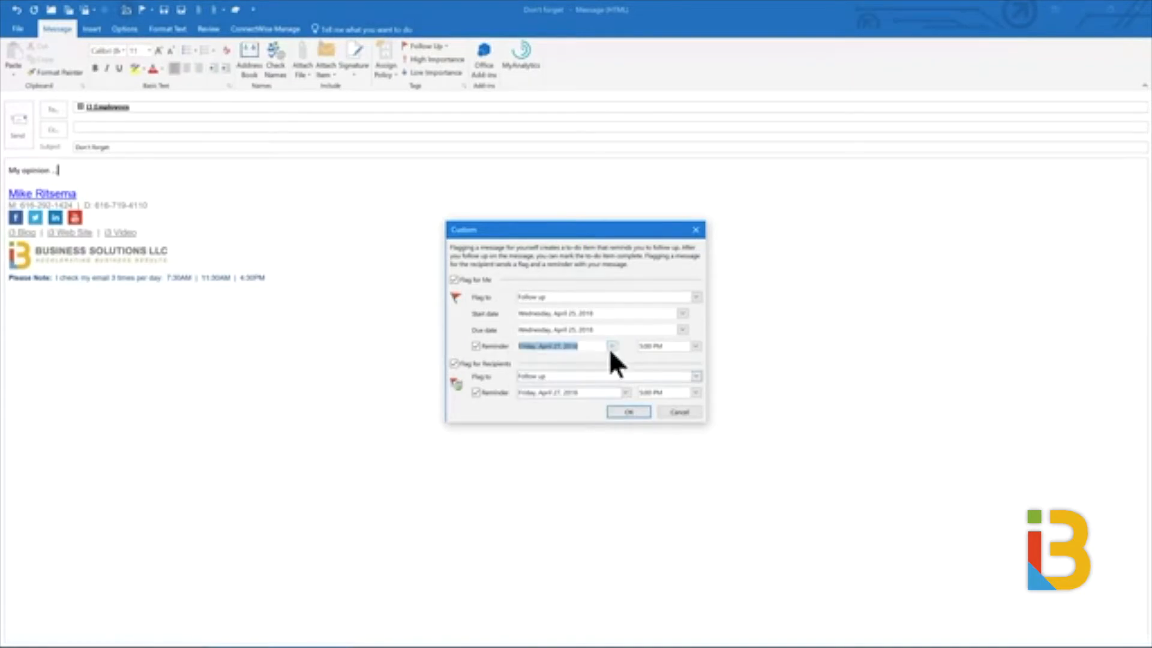
click(696, 393)
scroll(695, 410, up, 2)
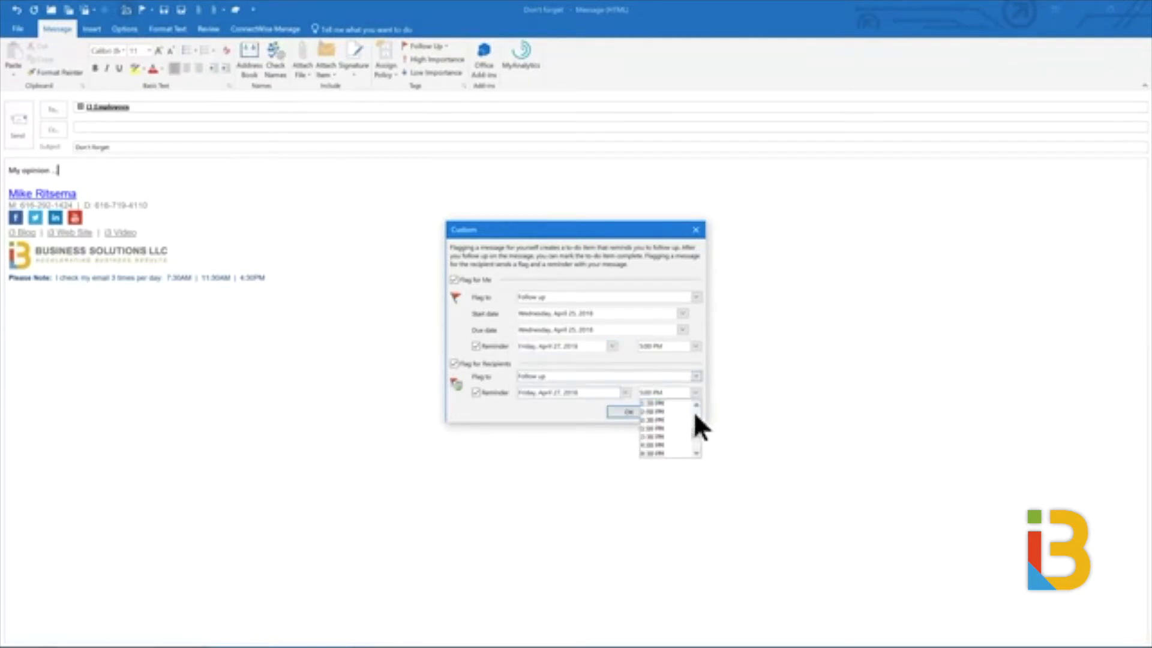
click(664, 428)
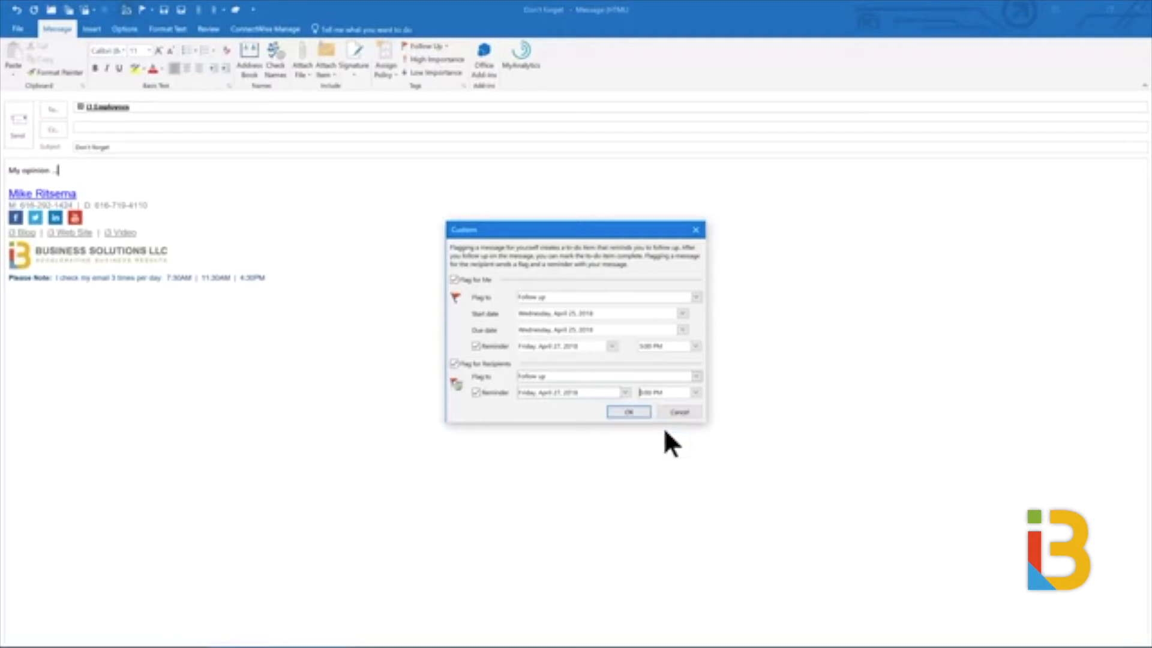
click(630, 411)
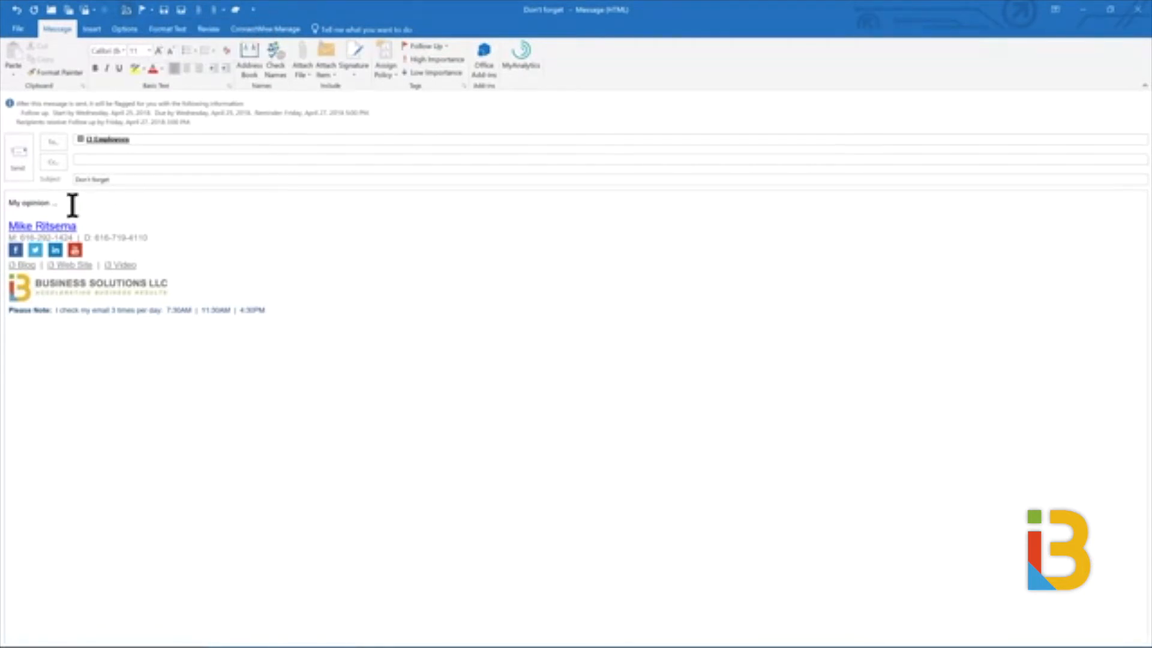
Add "5 PM" on a separate line below "My opinion ..." in the message body
key(Return)
key(Return)
text(5 PM)
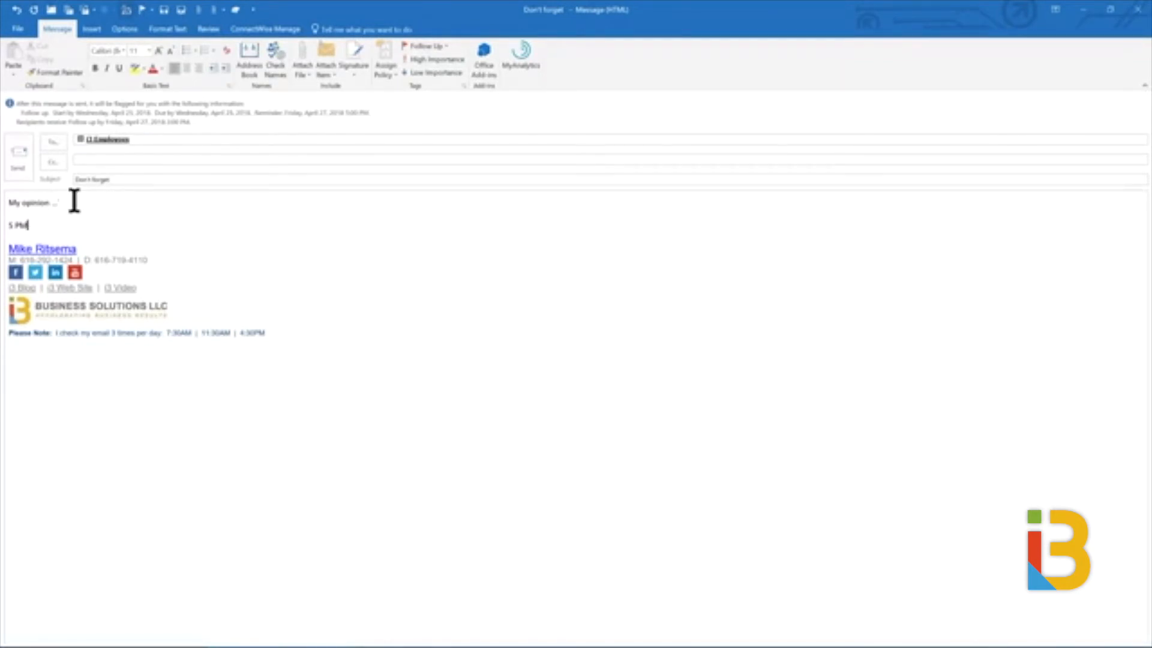
Close the "Don't forget" message without saving the changes
click(1137, 11)
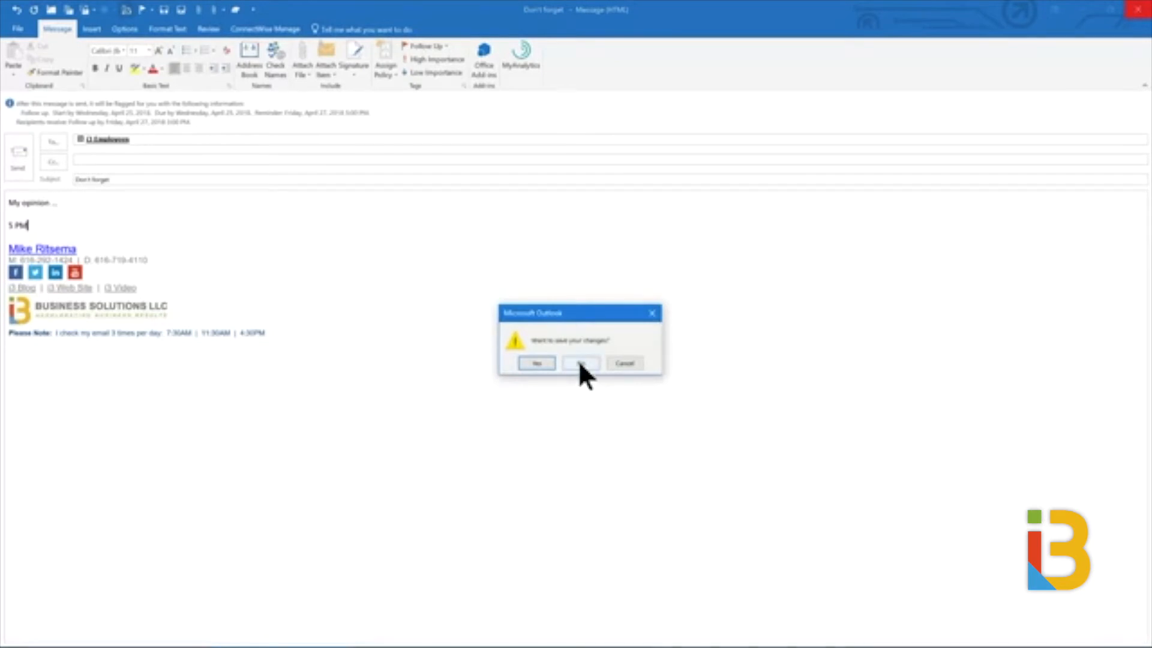
click(580, 363)
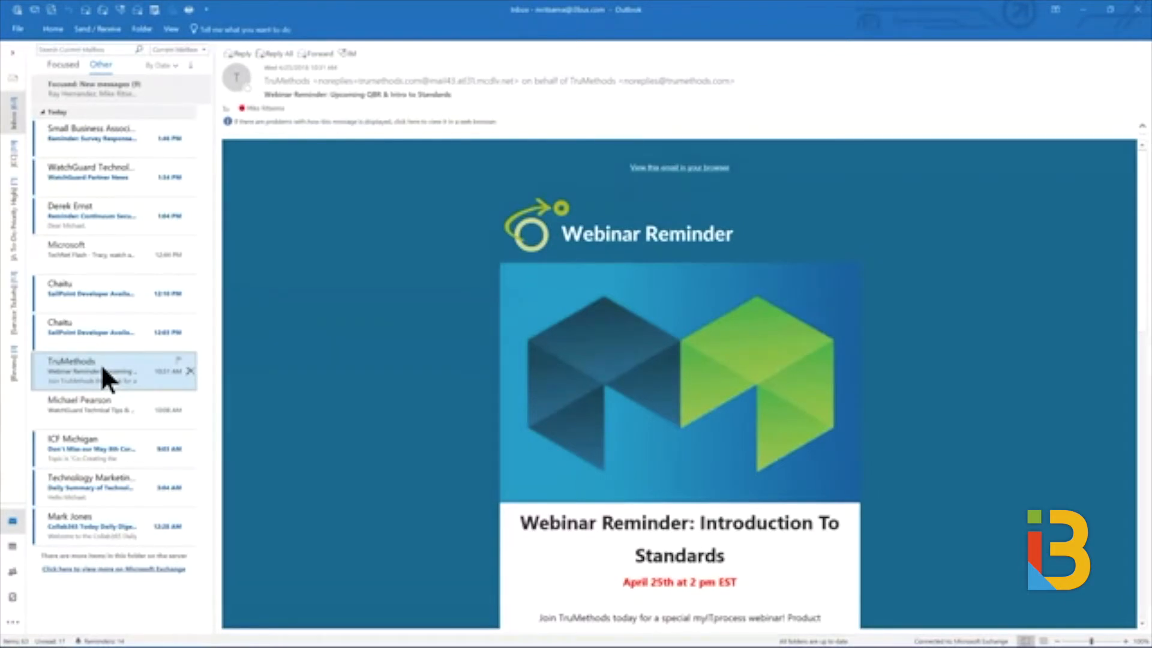
Create a calendar appointment from the TruMethods webinar email and set its start to Friday, April 27, 2018 at 10:00 AM
drag(83, 360, 12, 549)
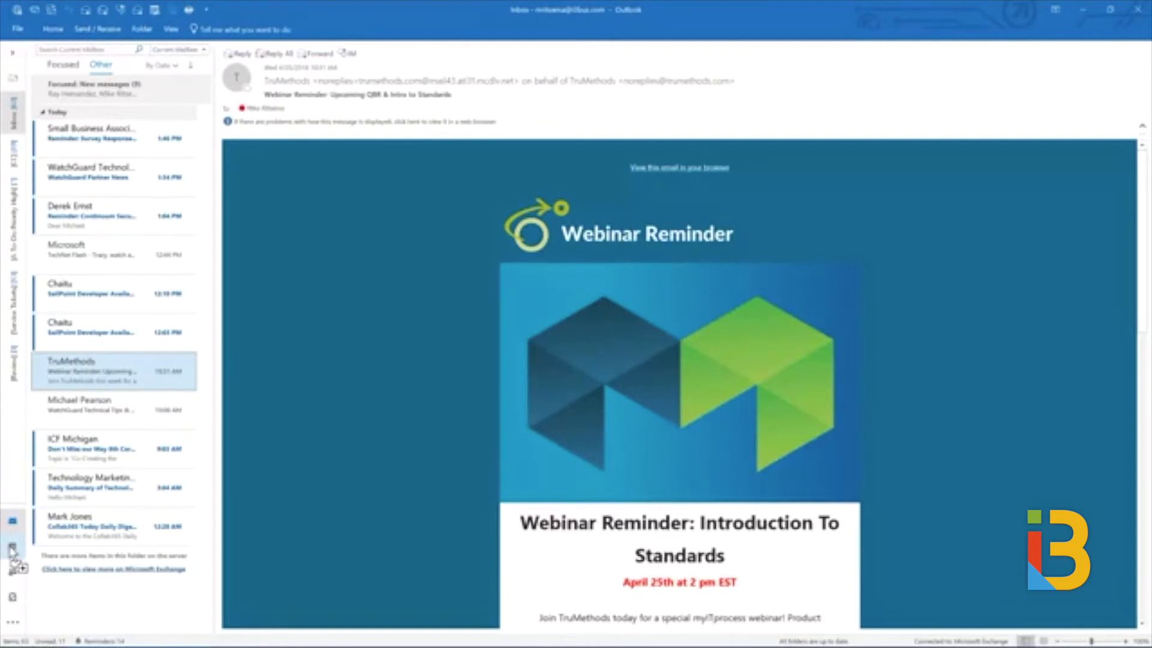
drag(12, 549, 12, 550)
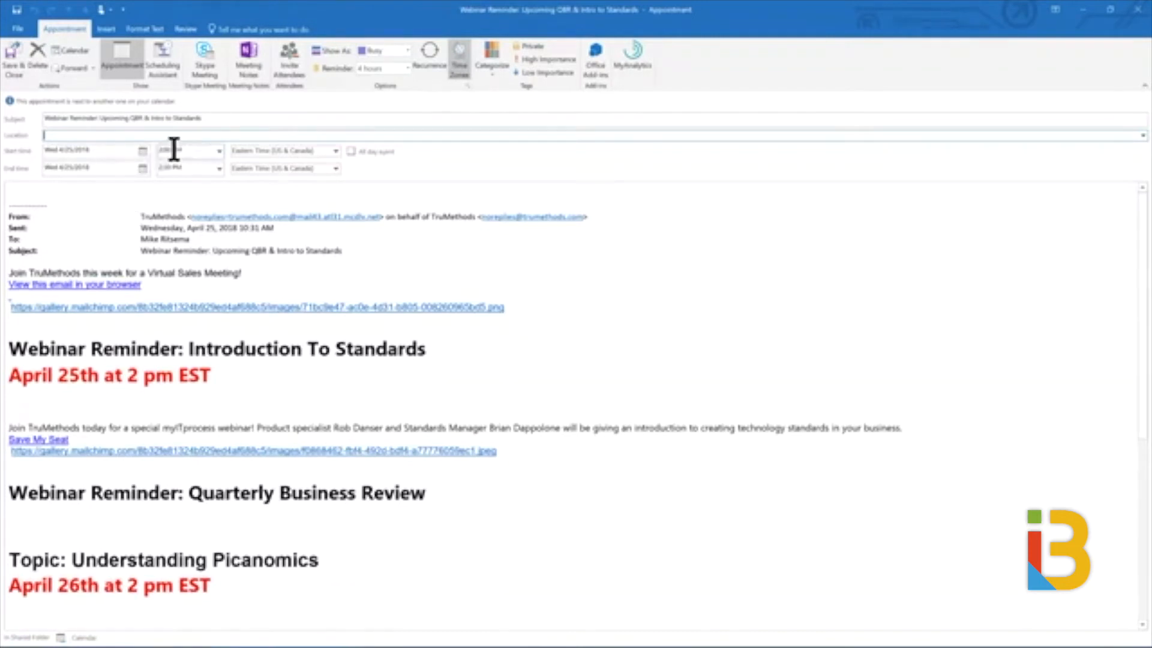
click(143, 150)
click(123, 248)
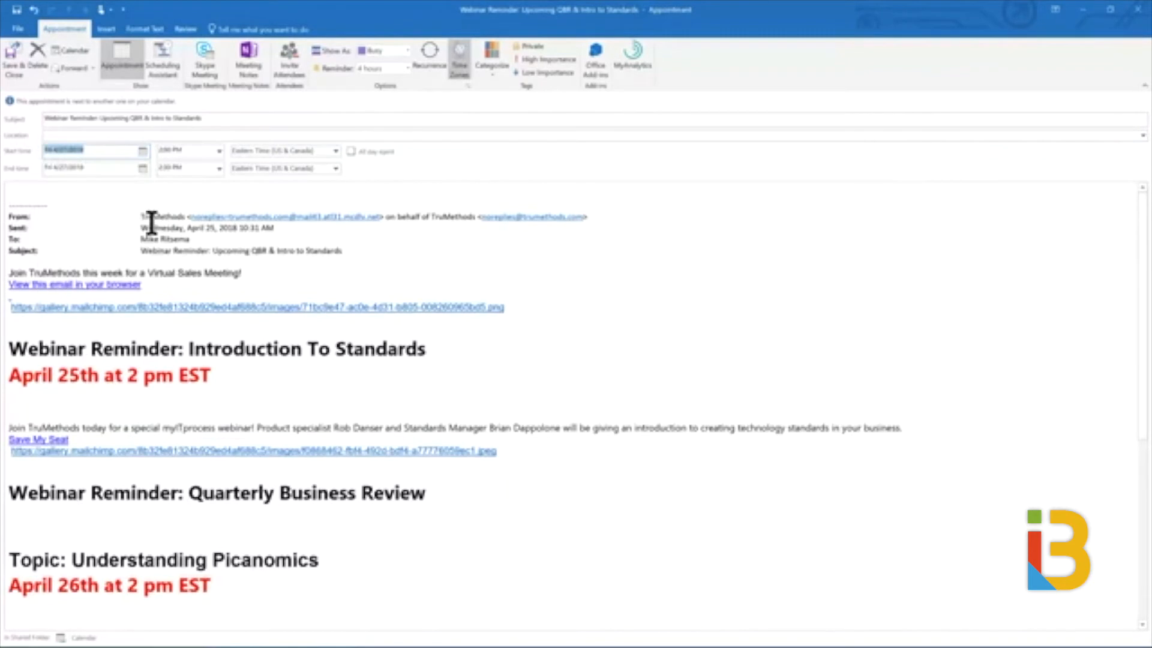
click(219, 151)
click(217, 180)
click(218, 180)
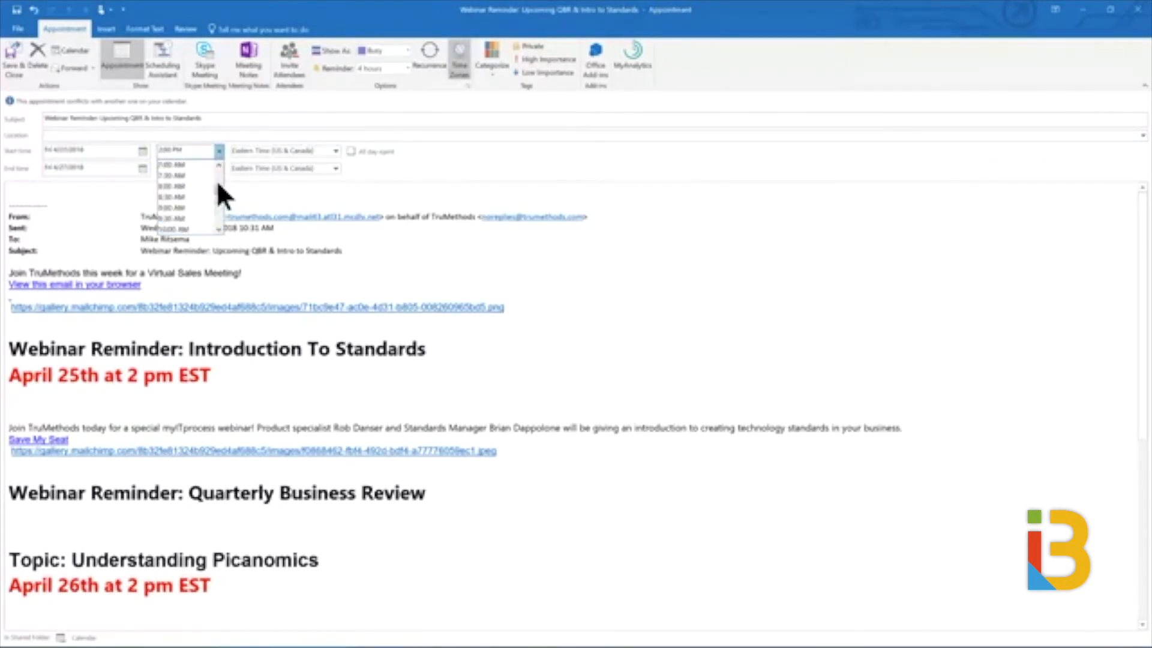
click(186, 230)
Turn the appointment into a meeting by inviting attendees, and review the email content in its body
click(293, 60)
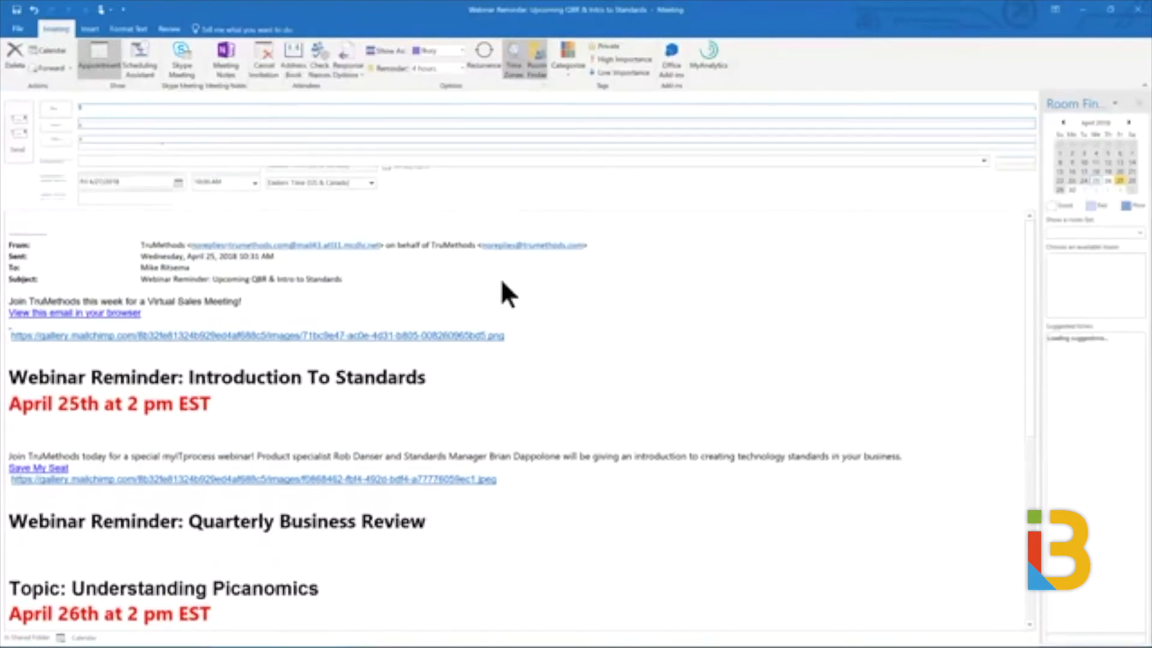
scroll(153, 387, down, 3)
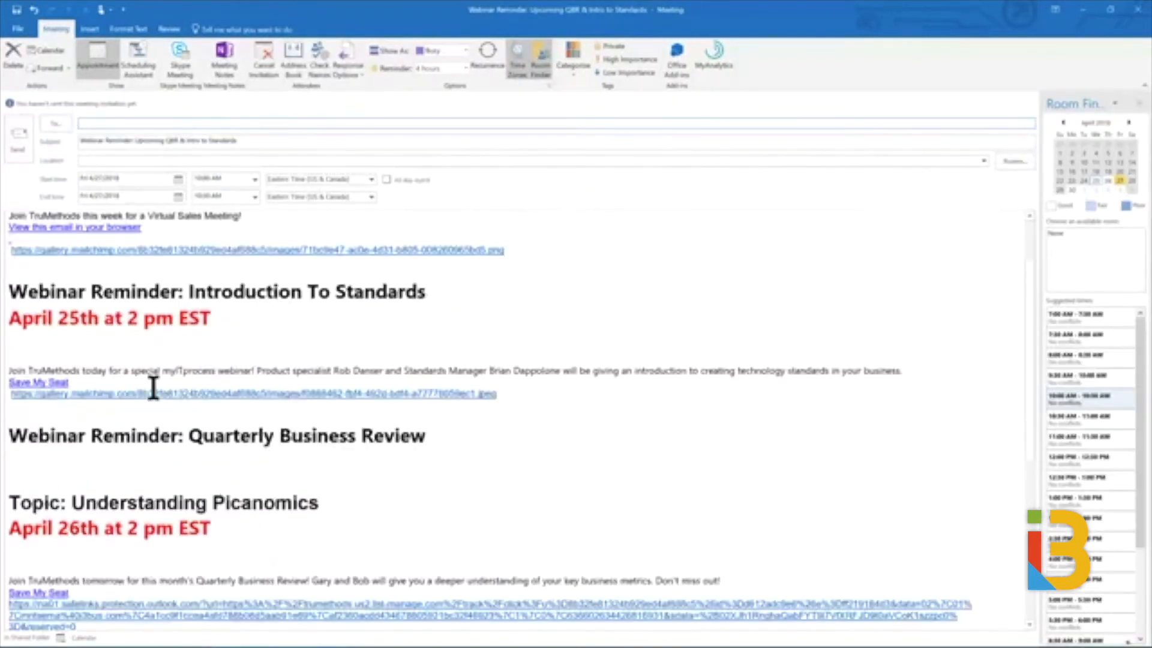
scroll(154, 387, down, 6)
scroll(159, 390, up, 10)
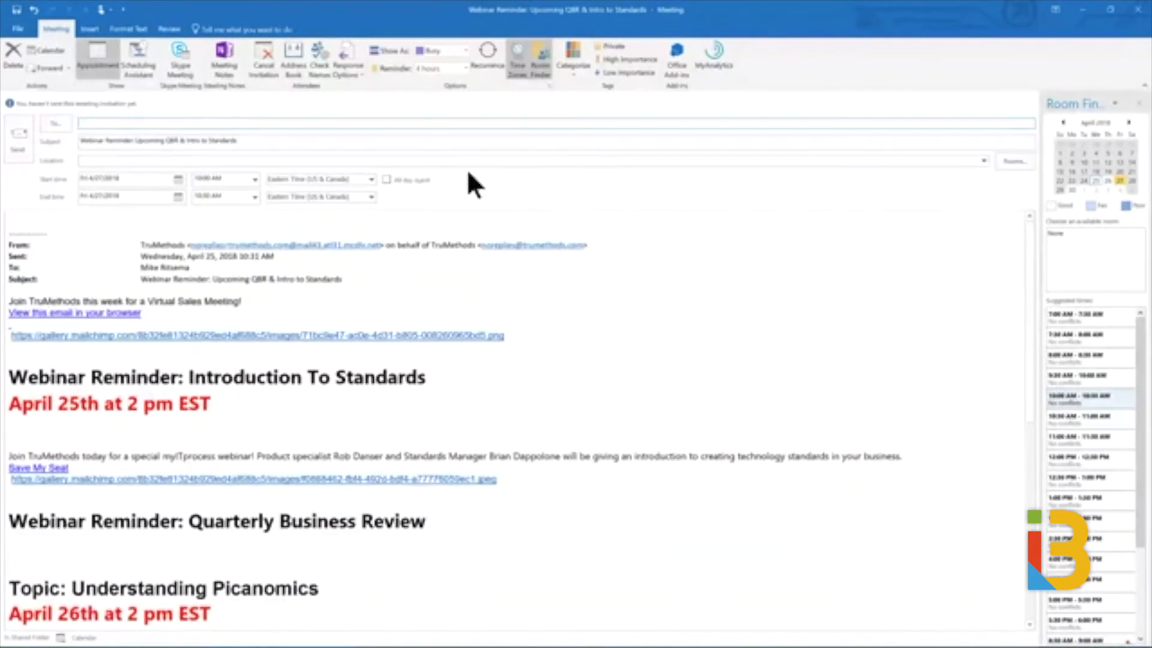
Close the webinar meeting invitation without saving the changes
click(1138, 10)
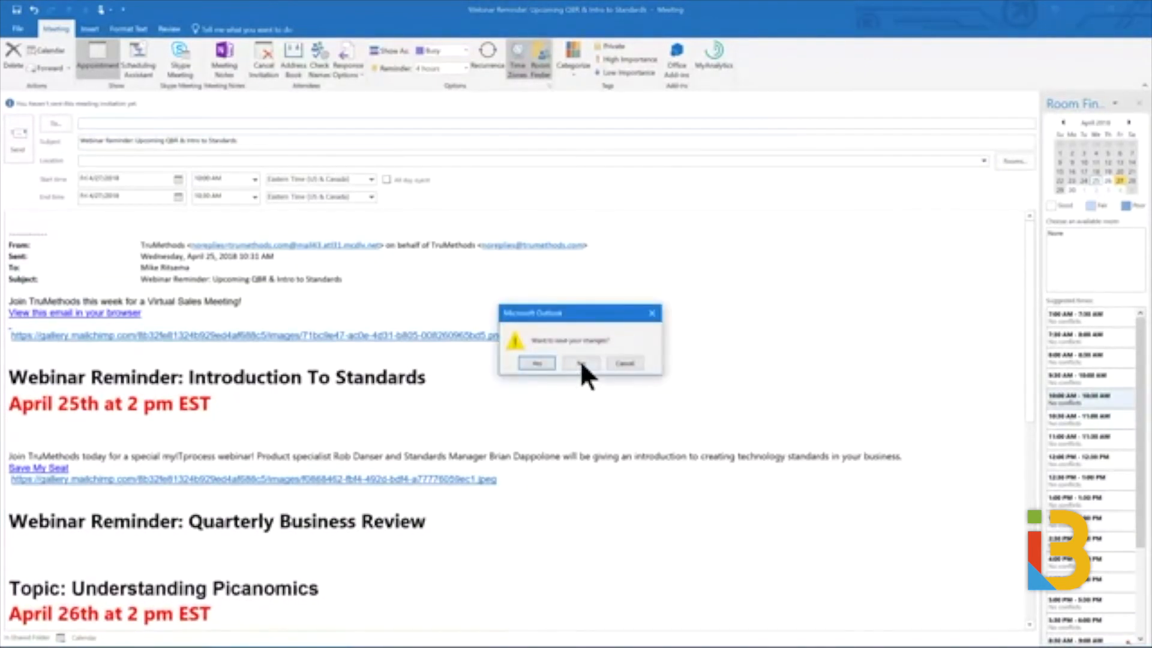
click(581, 363)
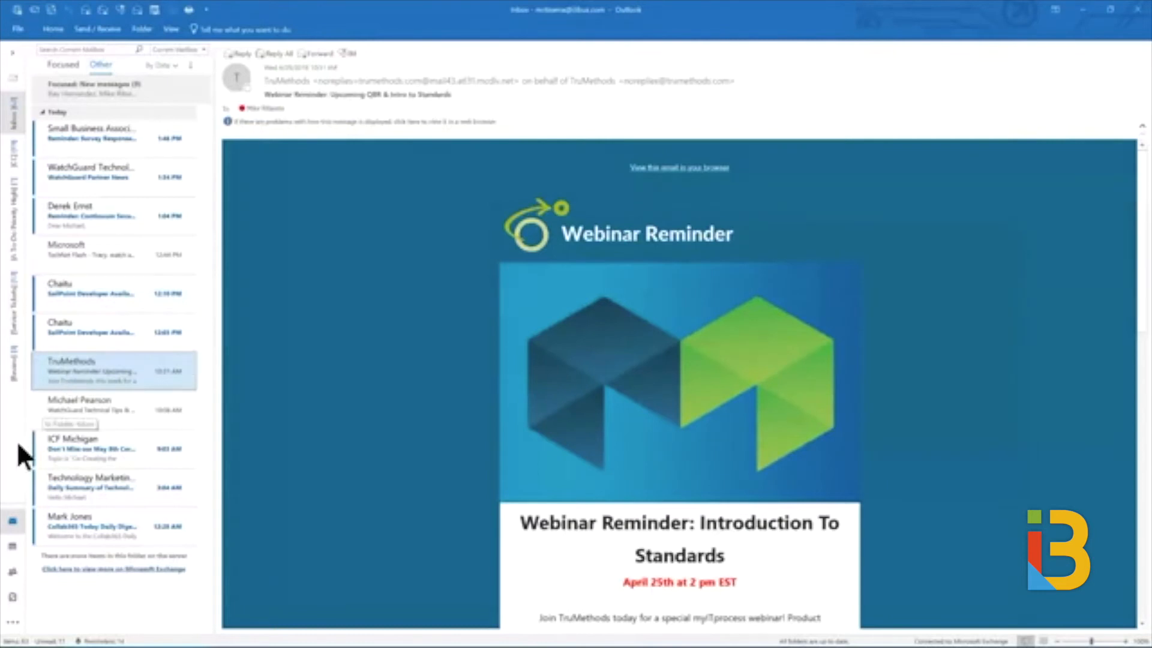
mouse_move(11, 563)
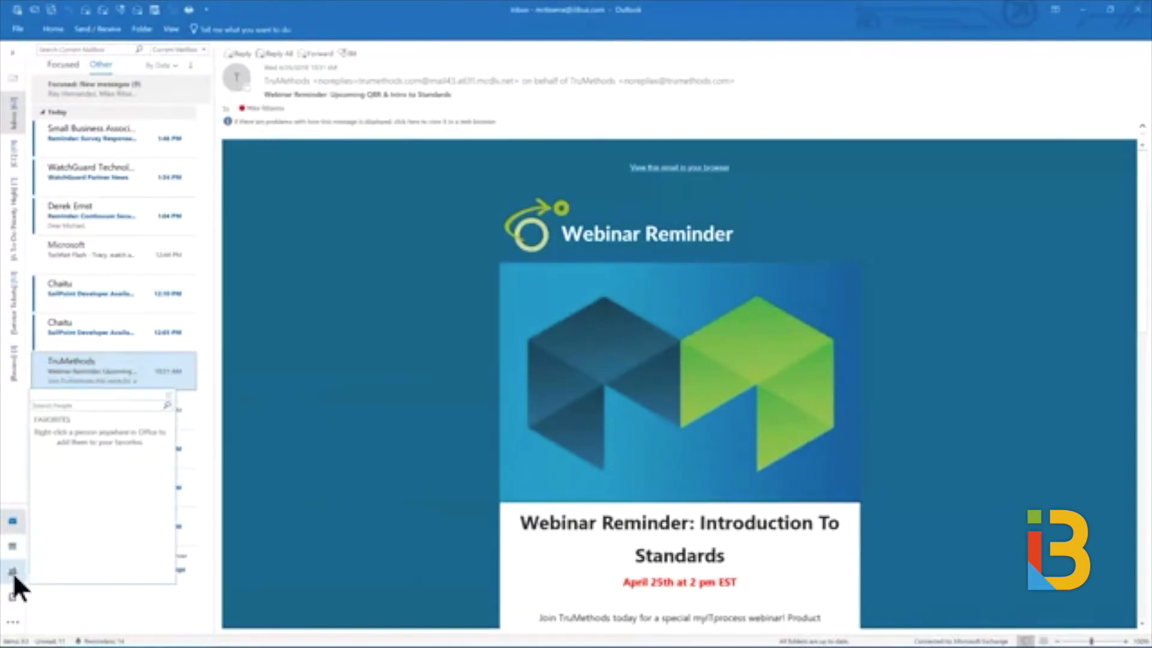